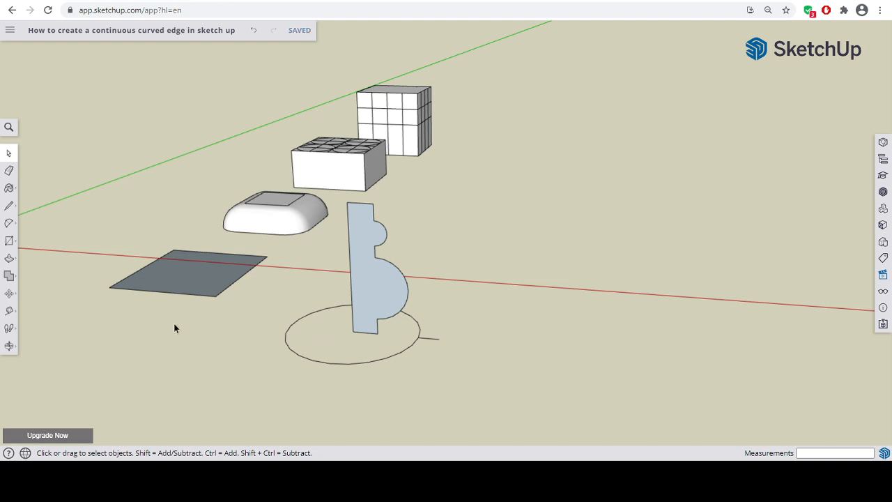
- Try a partial Follow Me extrusion of the curved profile face along the base circle, and undo it
click(16, 258)
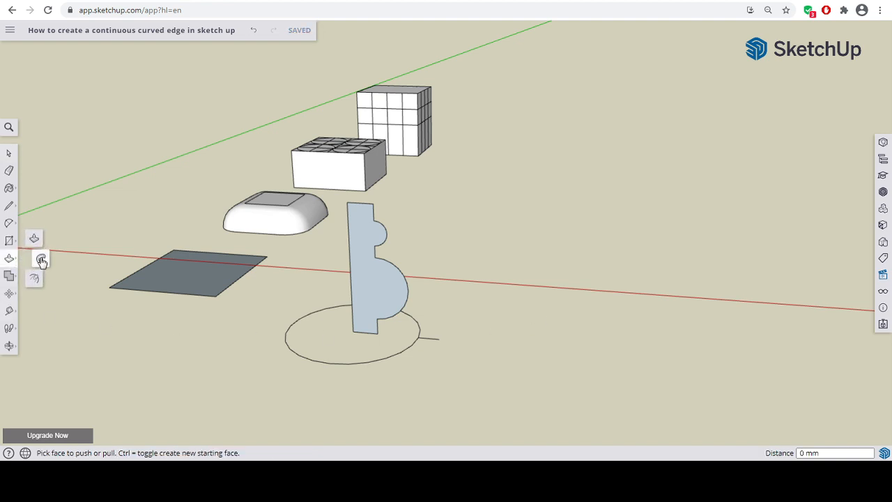
click(41, 260)
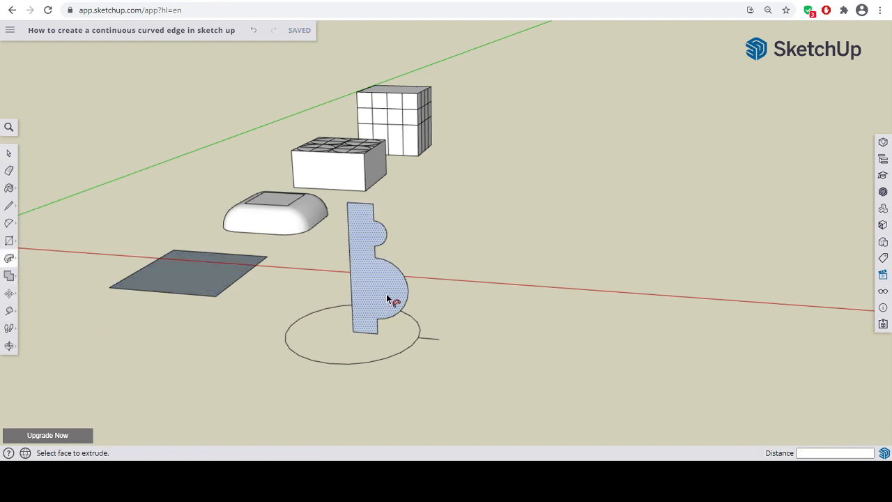
click(11, 262)
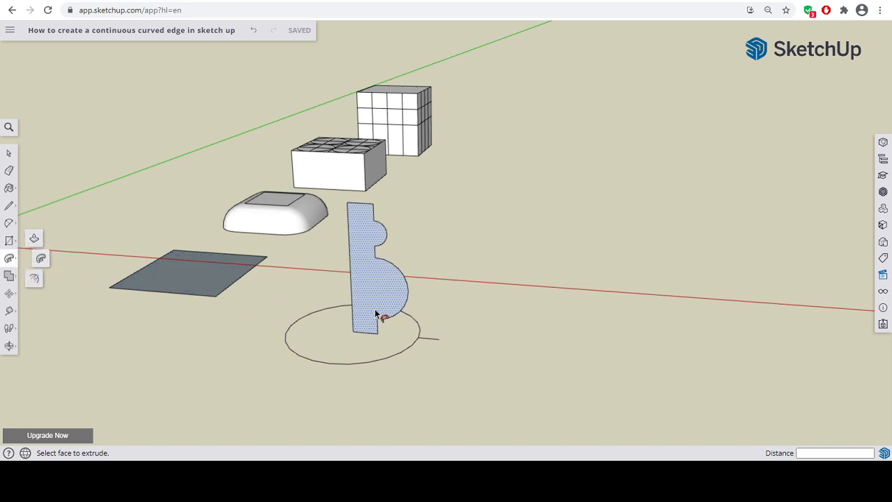
drag(374, 297, 411, 348)
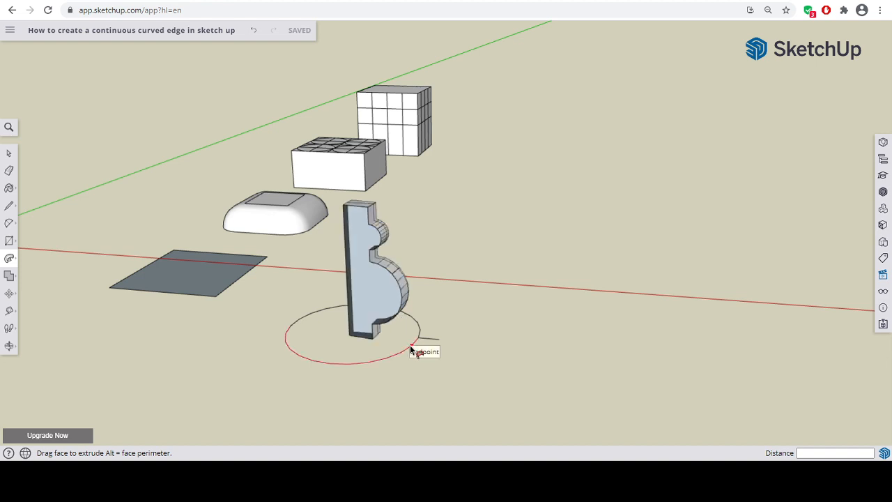
drag(409, 345, 409, 345)
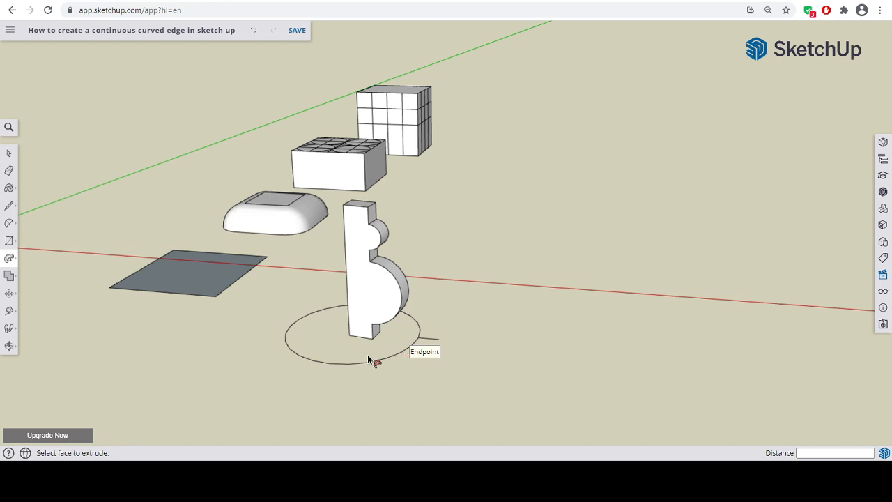
click(251, 30)
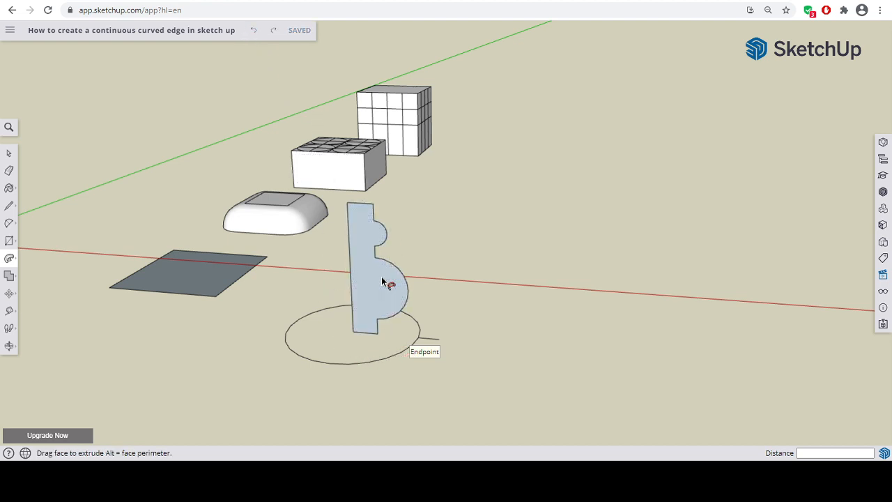
- Extrude the curved profile face with Follow Me all the way around the base circle
mouse_move(407, 301)
mouse_down()
mouse_move(408, 336)
mouse_move(392, 310)
mouse_up()
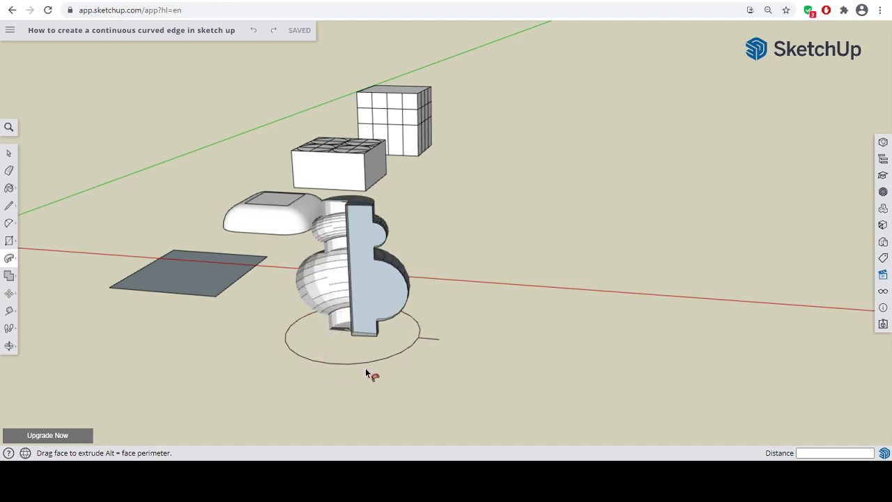
drag(392, 361, 417, 342)
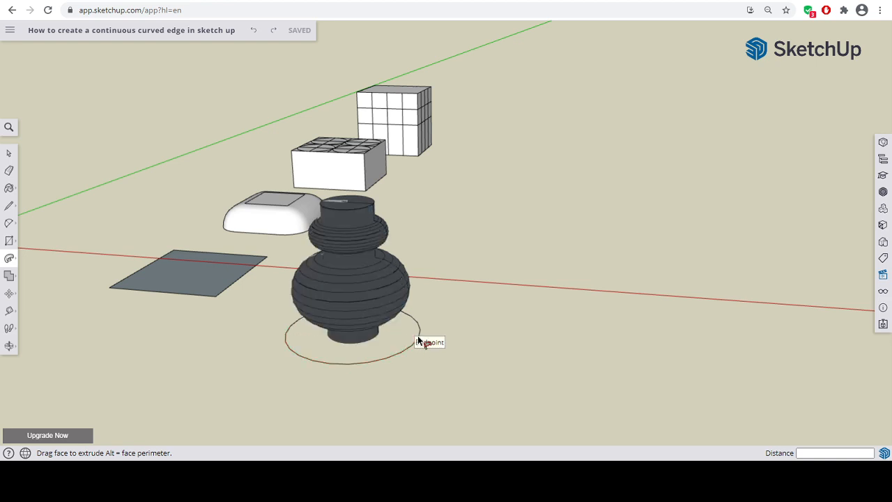
drag(420, 335, 420, 335)
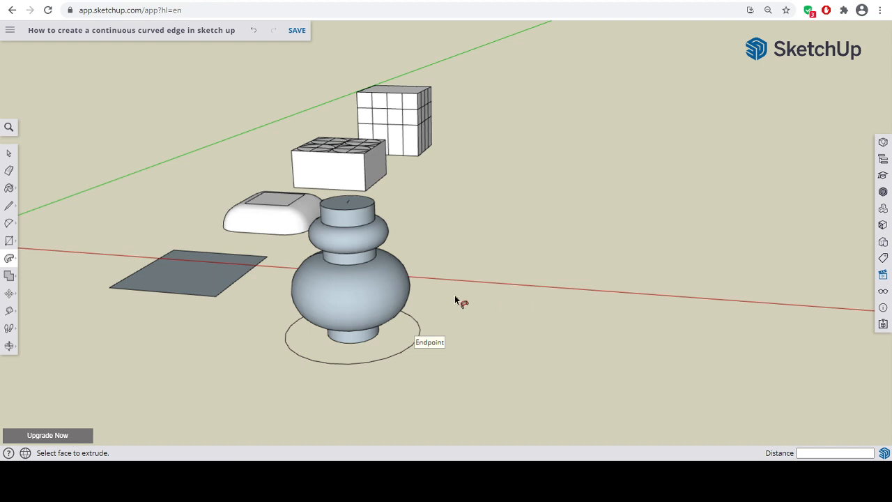
- Examine the revolved shape up close from the side and from above
scroll(435, 294, up, 3)
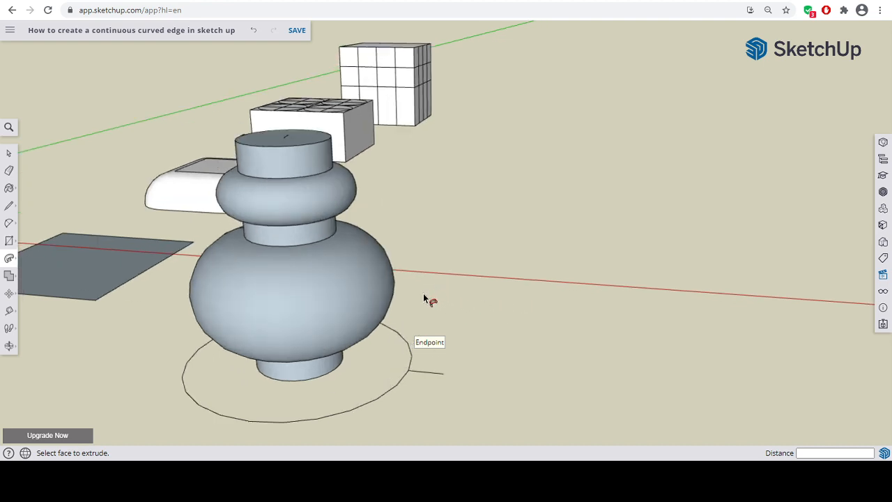
key(o)
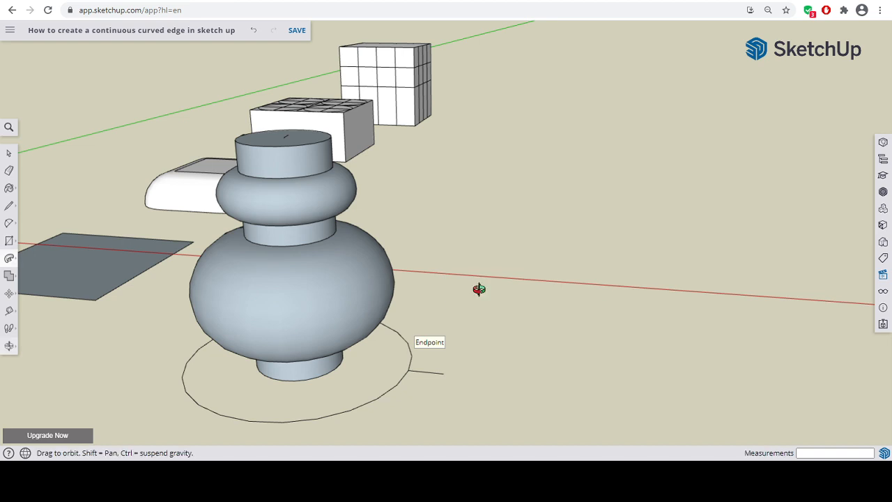
drag(480, 291, 678, 311)
scroll(738, 212, up, 3)
scroll(738, 212, up, 2)
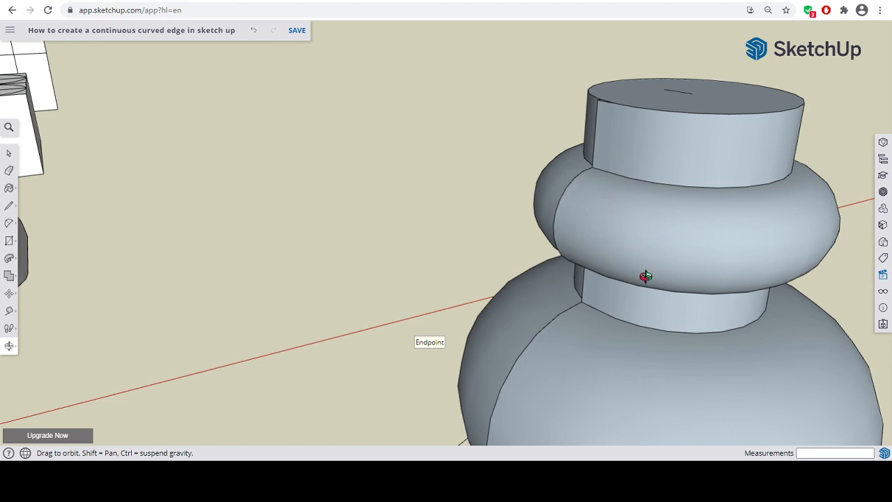
drag(641, 283, 506, 394)
scroll(505, 394, down, 8)
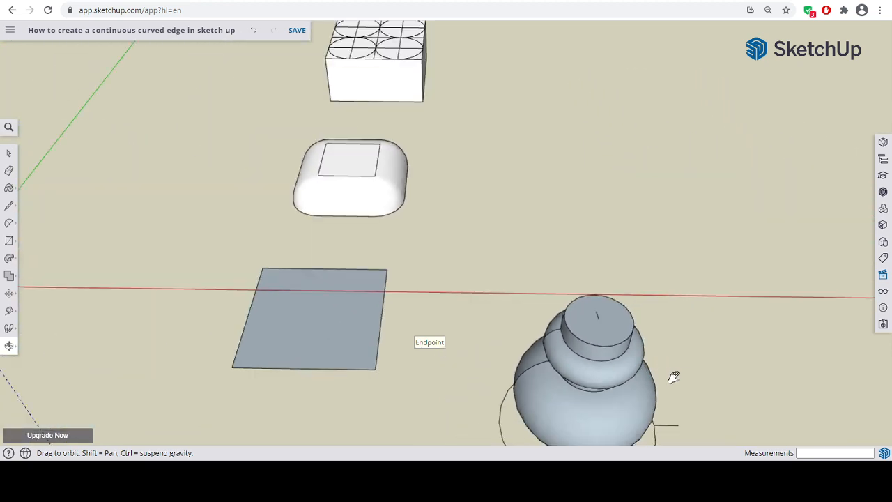
- Set the standard top view, with the empty ground beside the revolved shape in sight
shift+drag(673, 374, 163, 252)
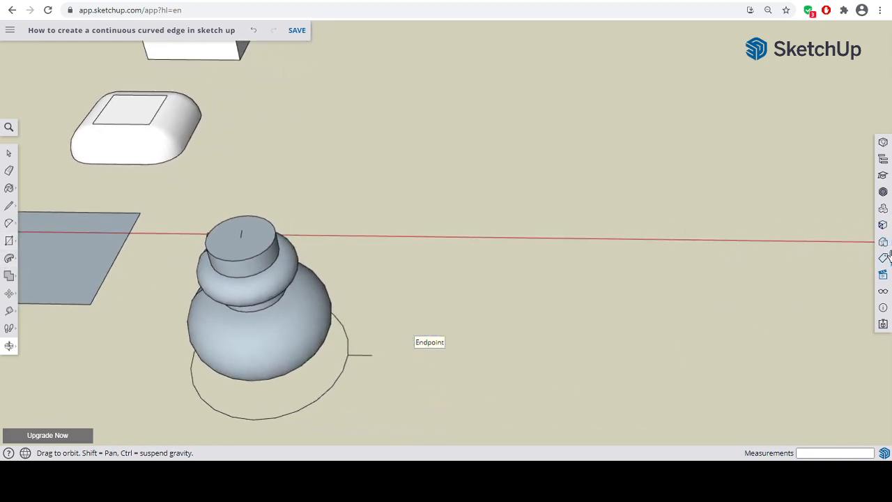
click(883, 275)
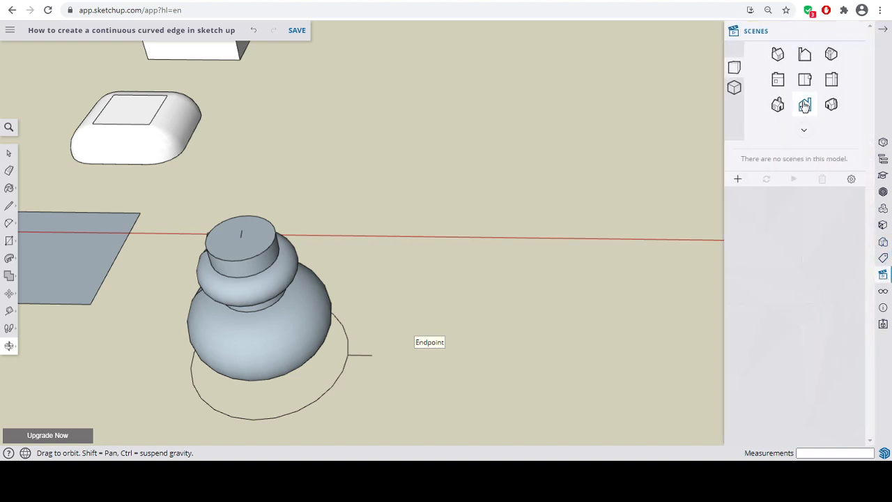
click(803, 82)
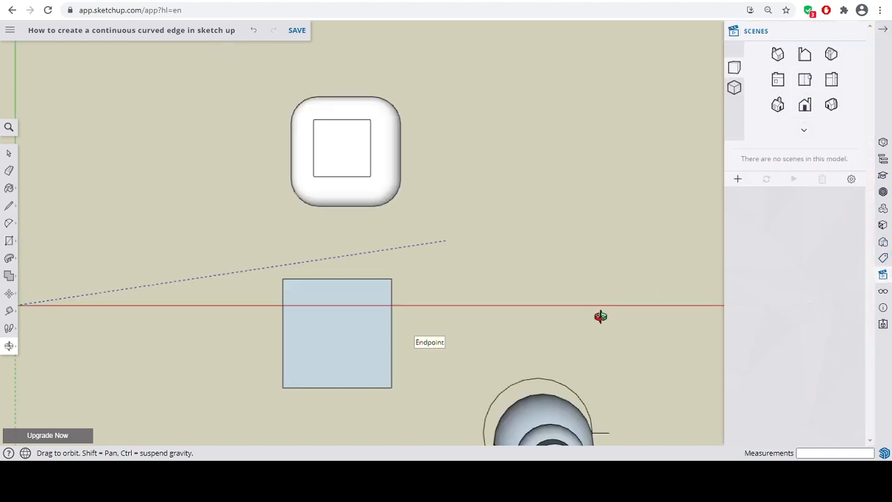
shift+drag(617, 332, 406, 243)
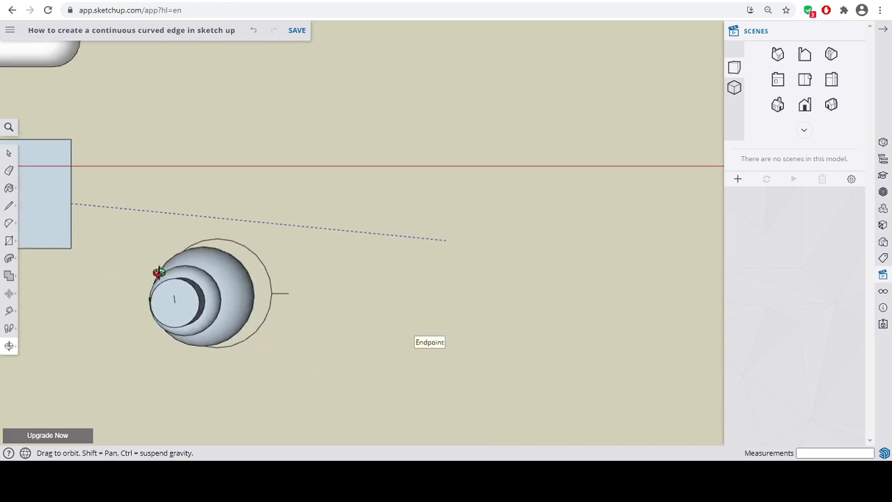
- Try a circle with a 500 mm radius on the empty ground beside the revolved shape, and undo it
click(9, 240)
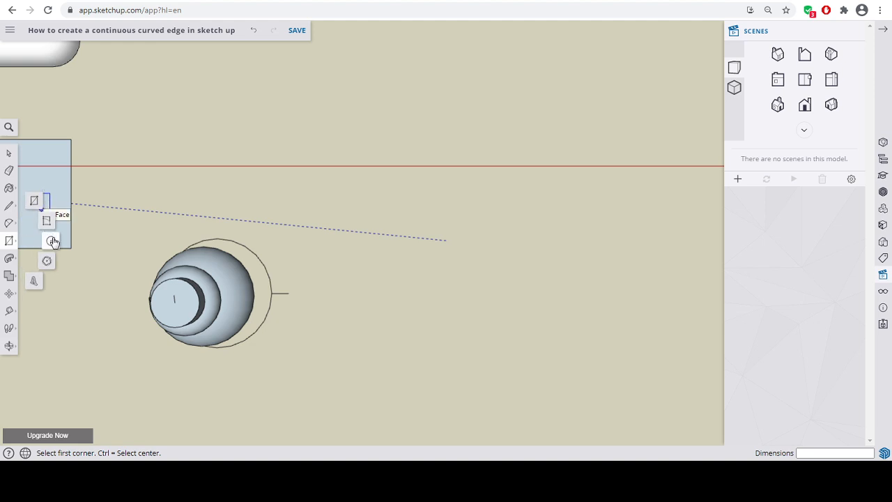
click(51, 241)
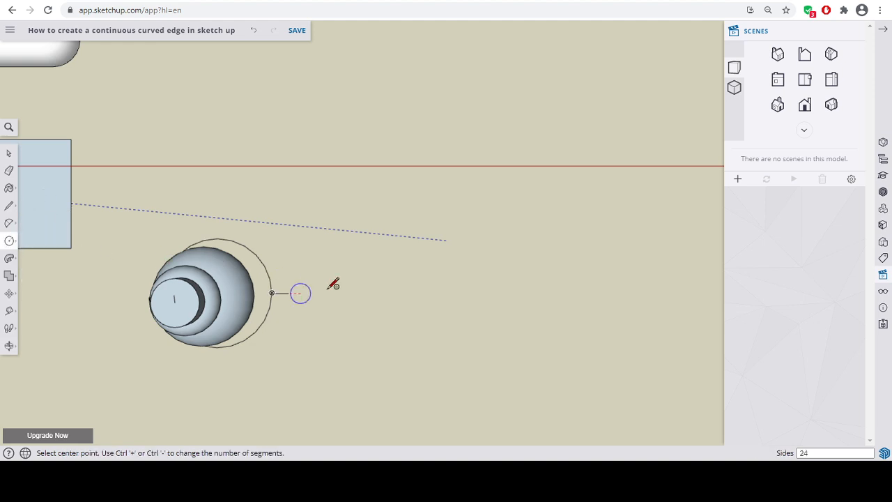
click(411, 292)
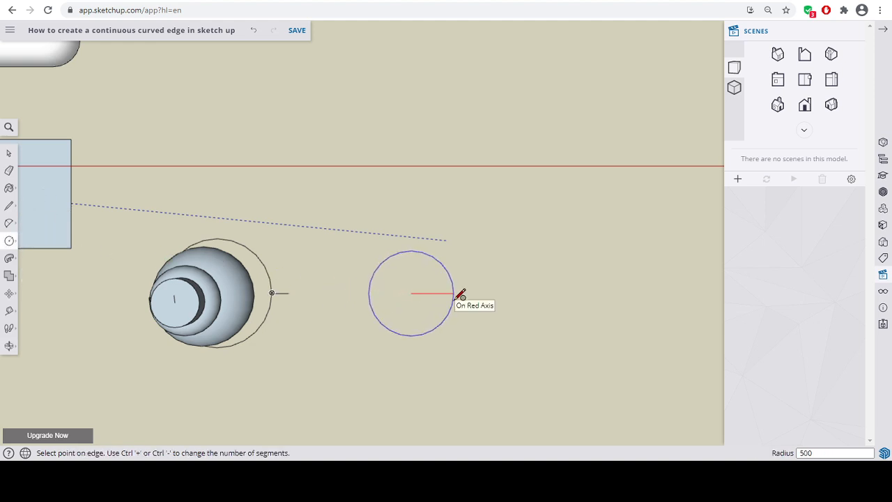
key(Return)
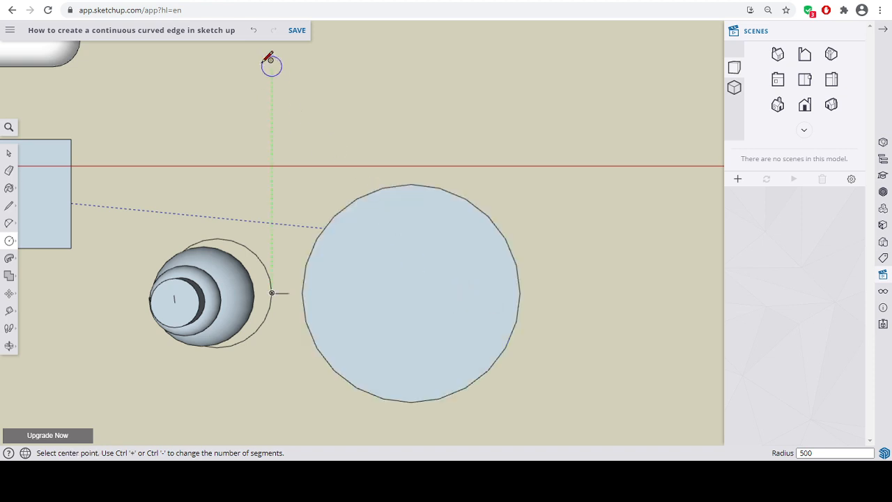
click(254, 30)
- Draw a circle with a 250 mm radius on the ground beside the revolved shape, level with its base circle
click(407, 292)
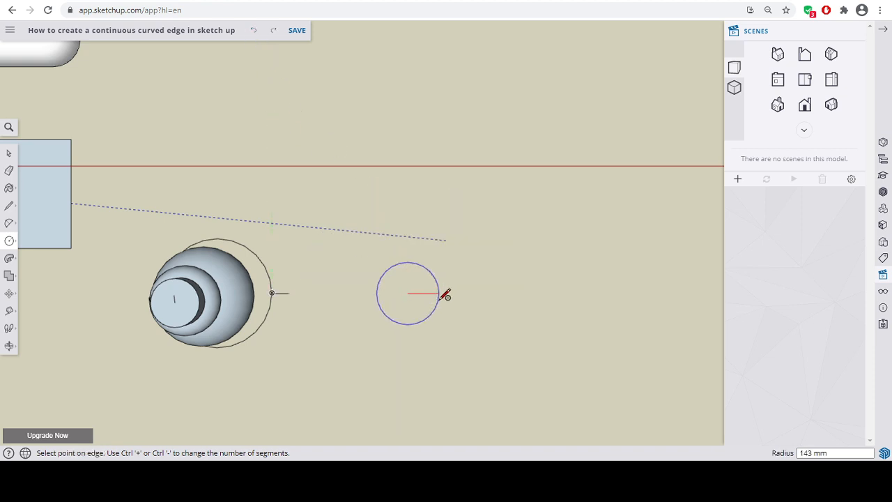
text(250)
key(Return)
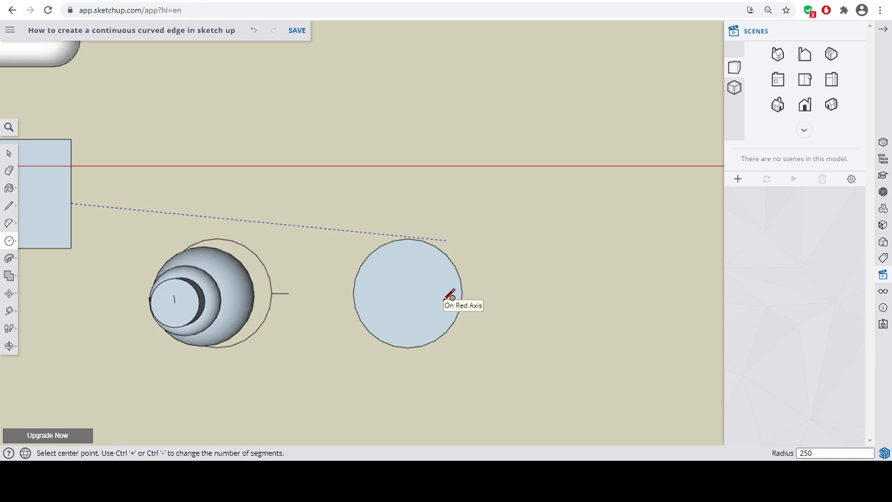
- Draw a diameter line across the new circle, parallel to the red axis
click(9, 206)
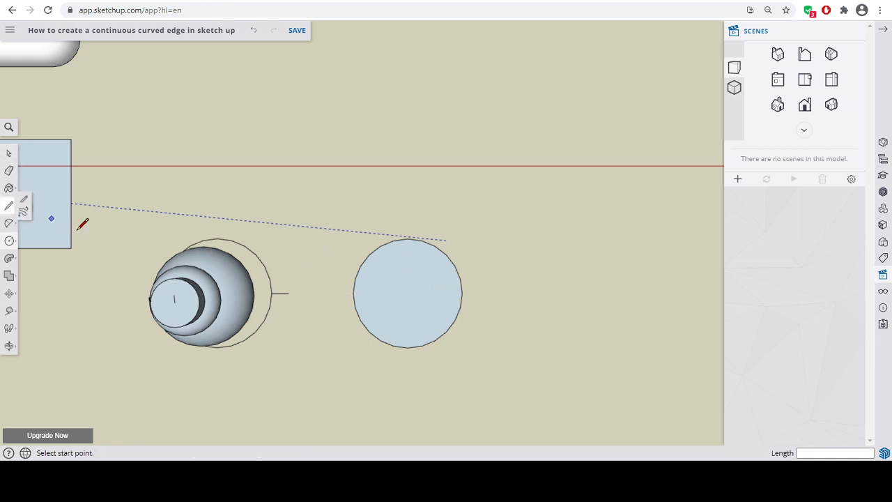
click(354, 293)
click(464, 293)
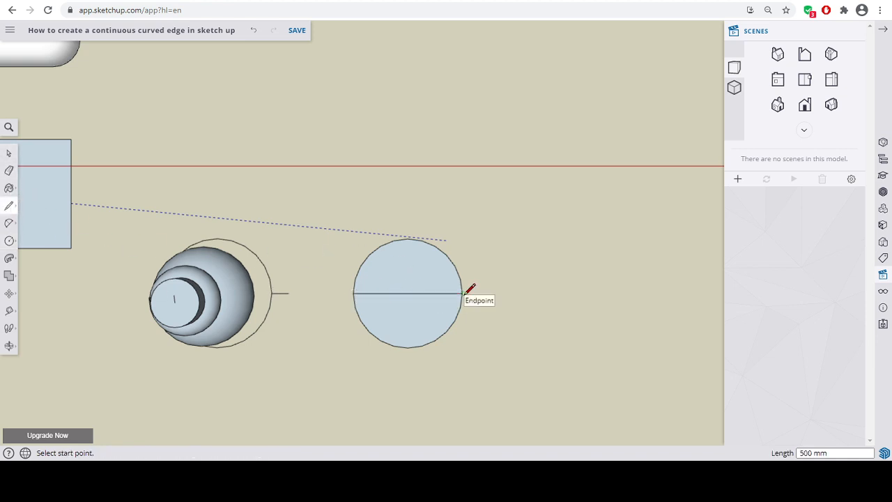
click(486, 292)
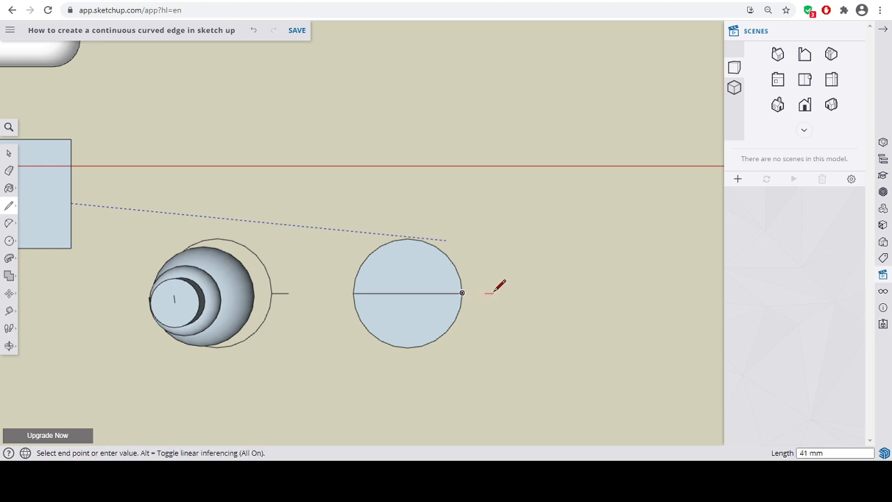
key(Escape)
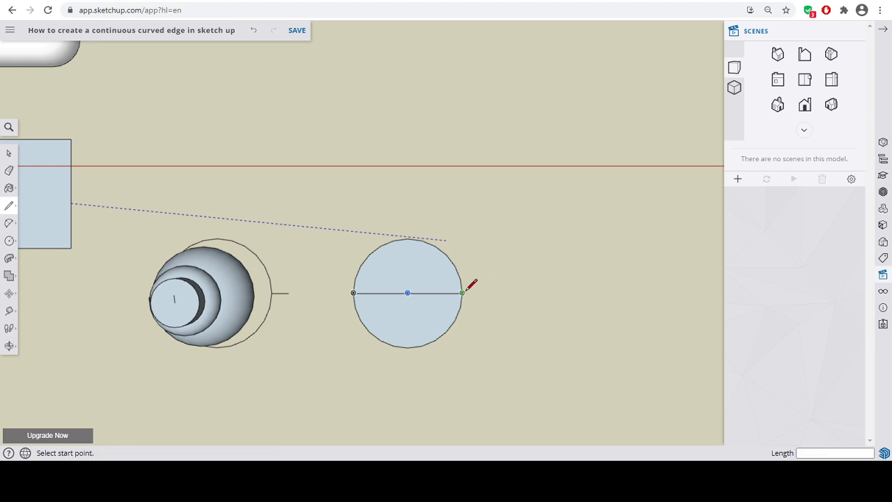
- Extend the diameter line a short way beyond the circle along the red axis and draw a perpendicular diameter through the centre
click(462, 293)
click(488, 293)
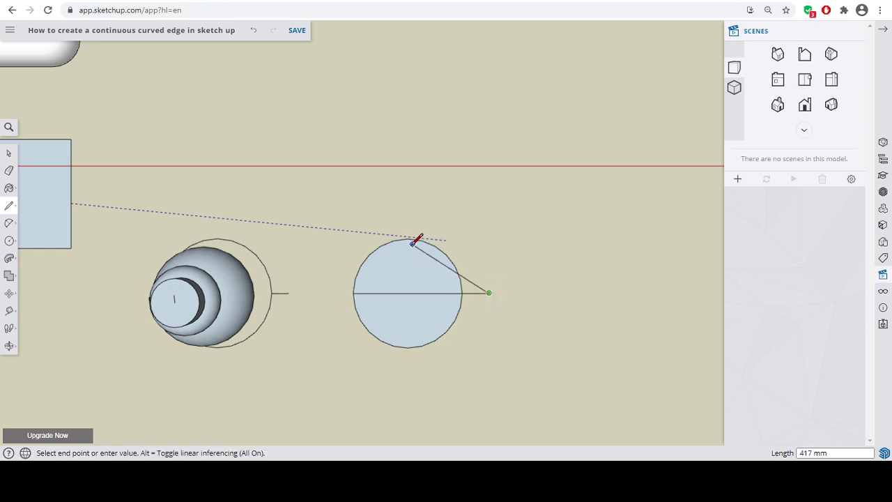
key(Escape)
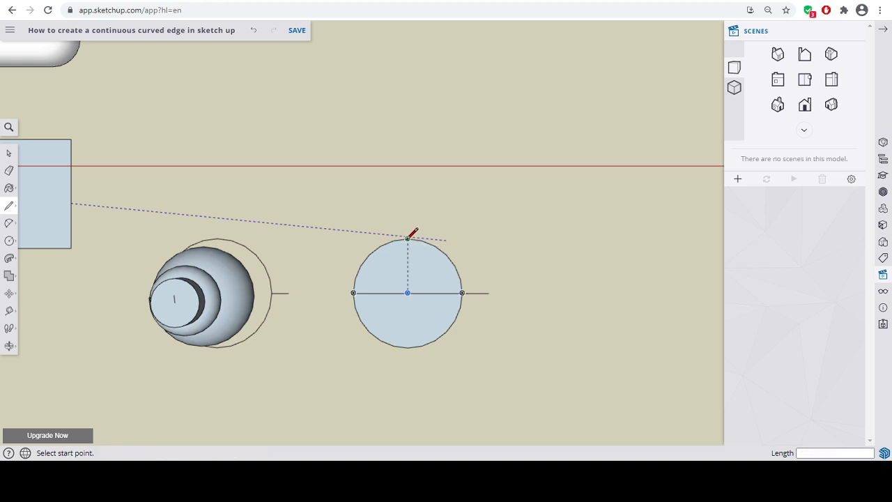
click(408, 237)
click(410, 346)
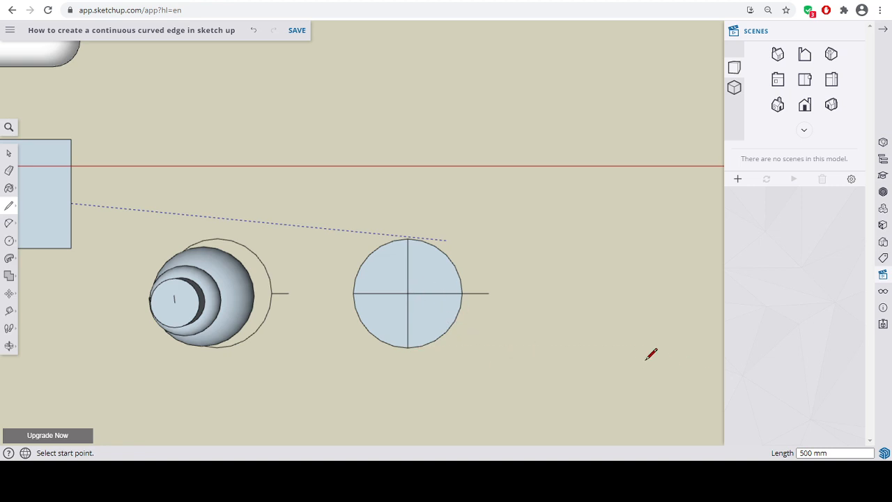
- Draw a vertical line about 690 mm long along the blue axis from the centre of the new circle
mouse_move(650, 354)
middle_down()
mouse_move(615, 352)
mouse_move(520, 203)
middle_up()
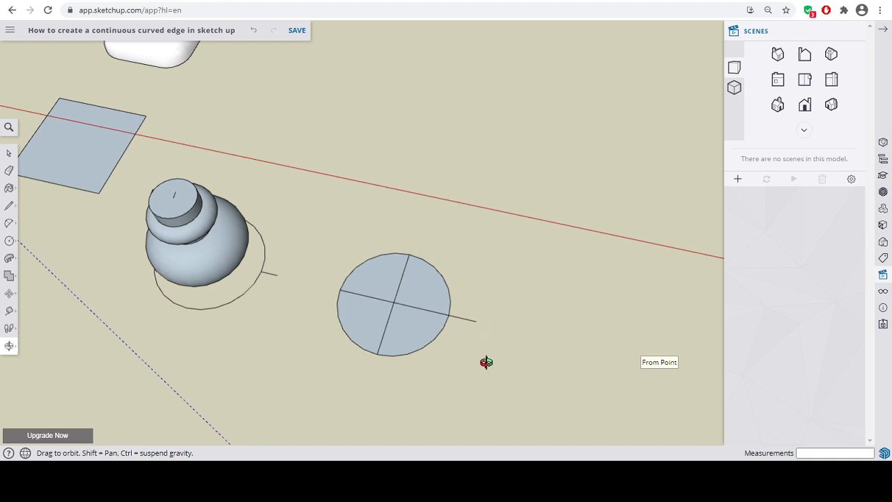
click(886, 28)
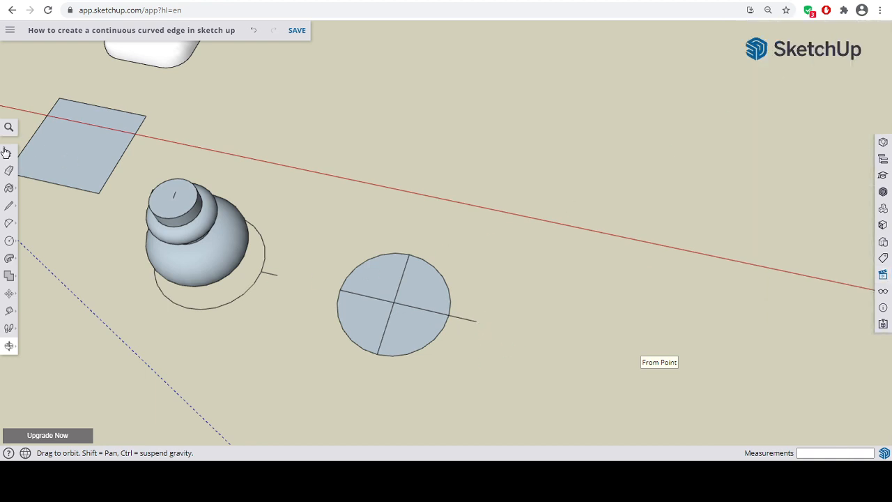
click(9, 206)
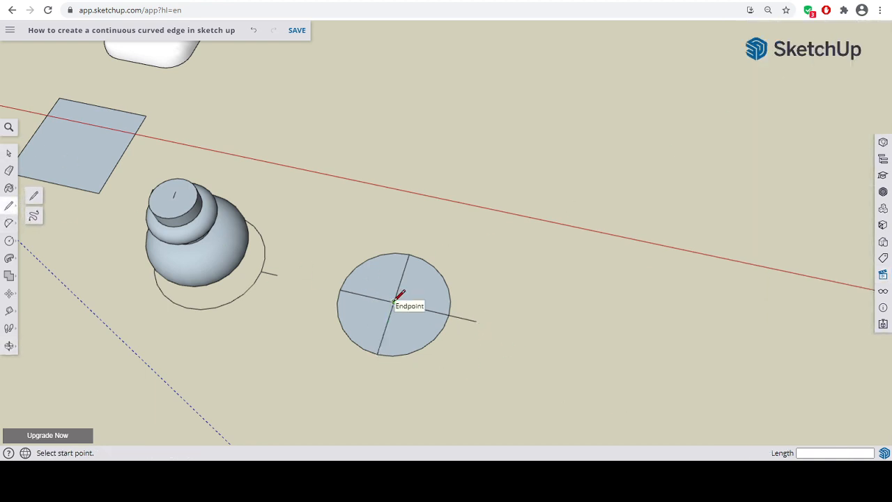
click(394, 301)
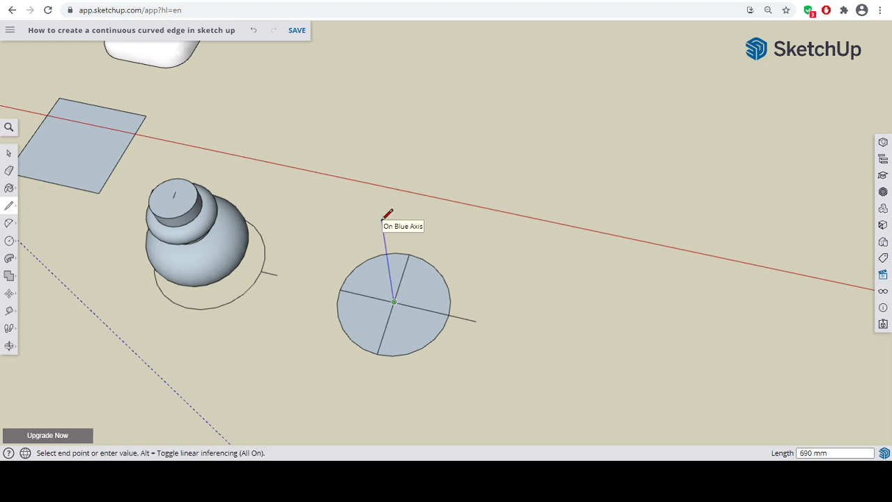
click(381, 218)
key(Escape)
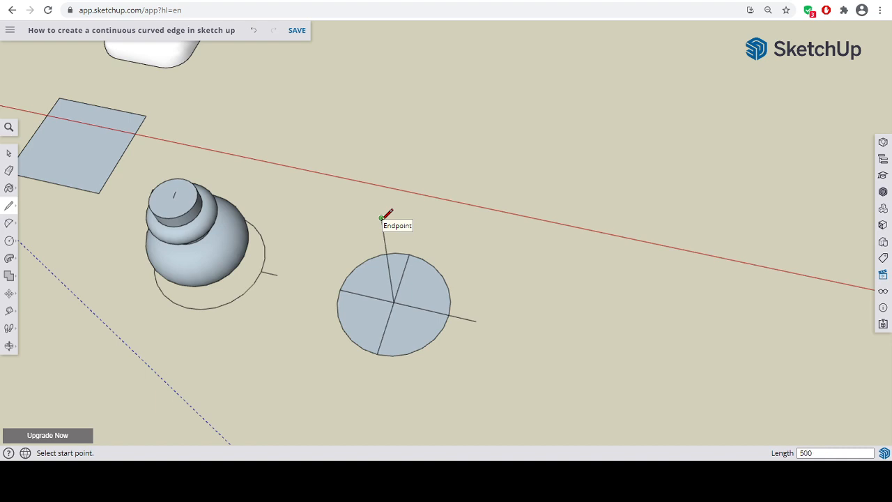
- Draw an upright 250 mm by 500 mm rectangle from the top of the vertical line to the circle's edge on the red-axis diameter
click(383, 244)
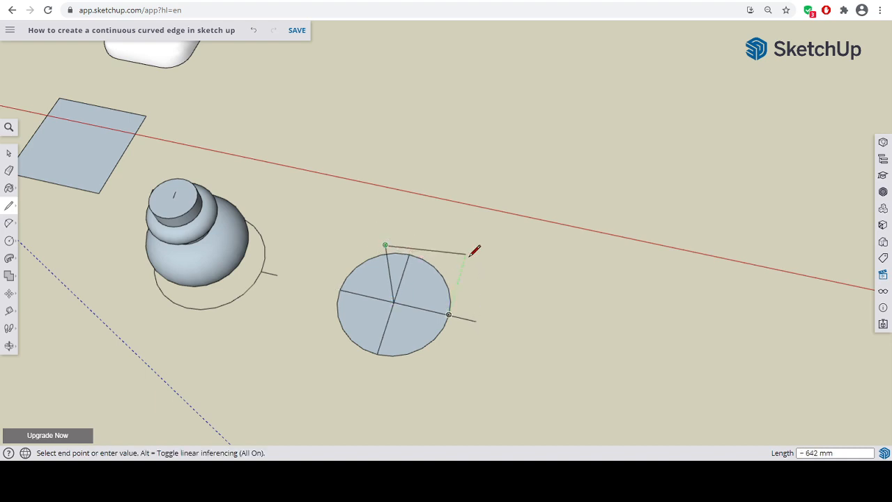
key(Escape)
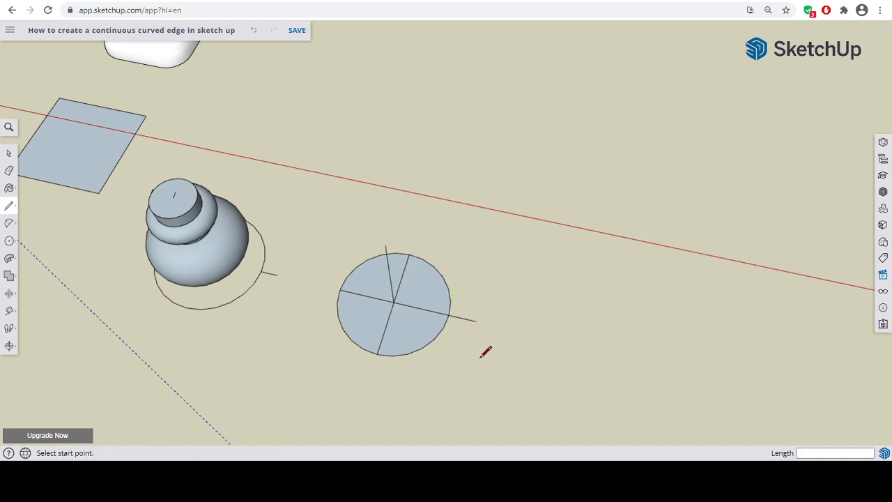
key(o)
drag(474, 344, 439, 287)
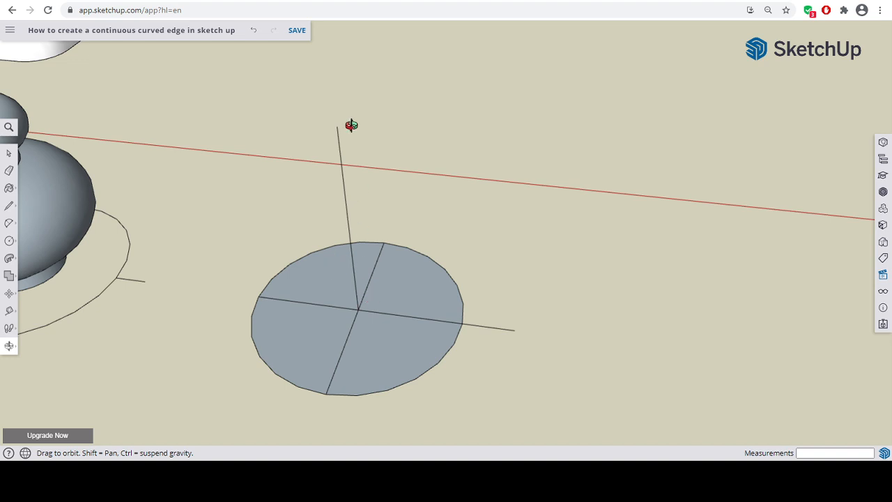
click(9, 240)
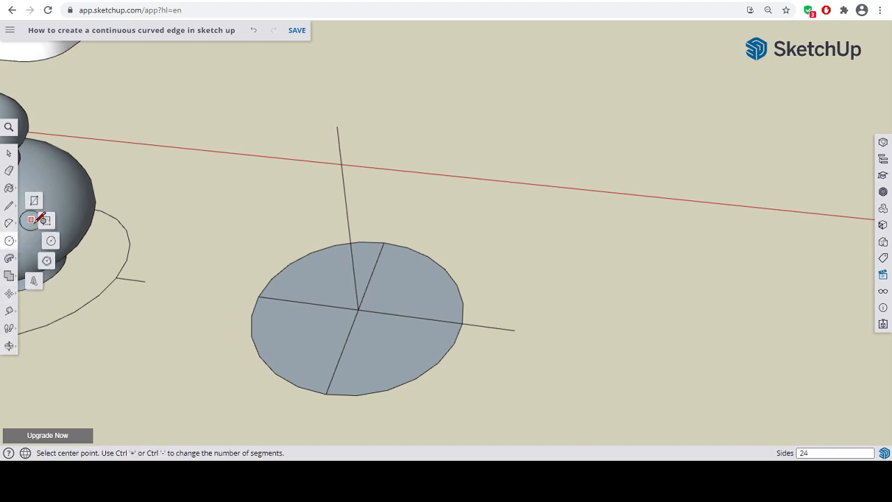
click(33, 200)
click(336, 126)
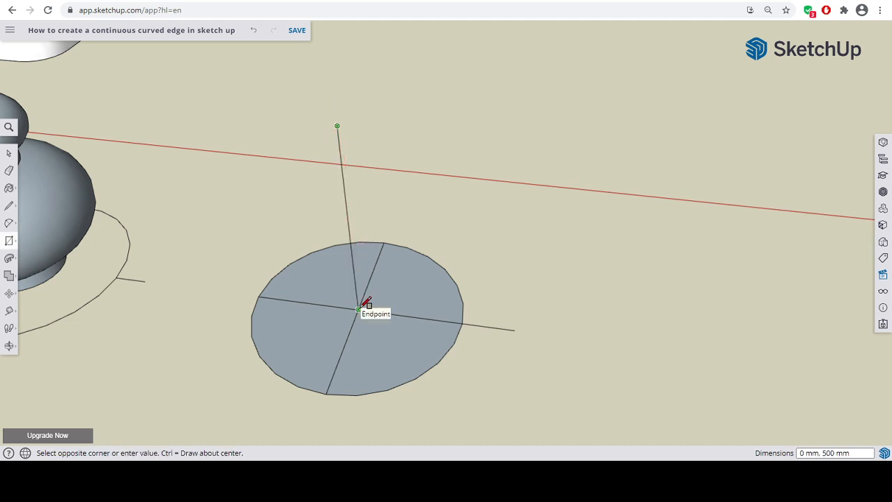
click(463, 322)
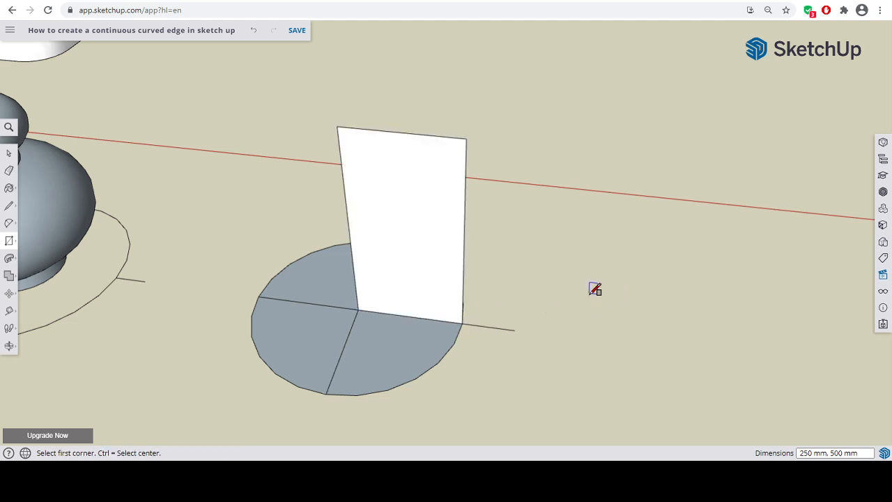
- Switch to the standard front view and bring the upright rectangle on the new circle into view
key(o)
drag(573, 302, 613, 265)
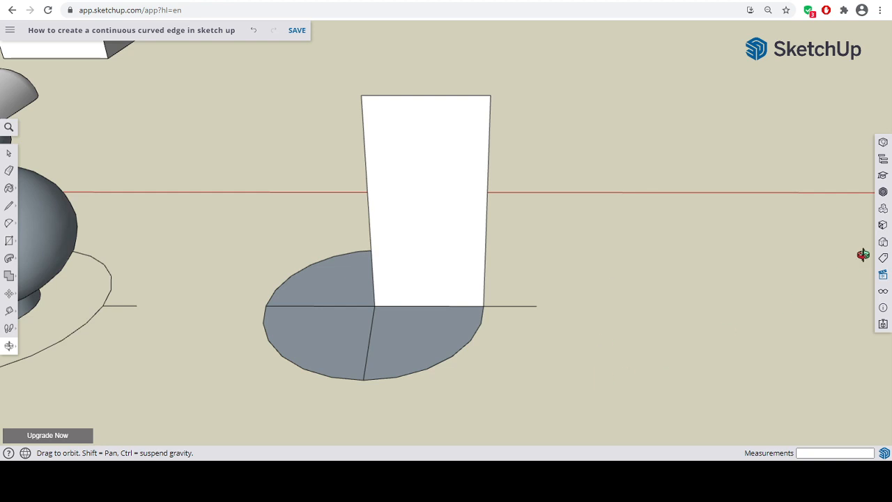
click(882, 275)
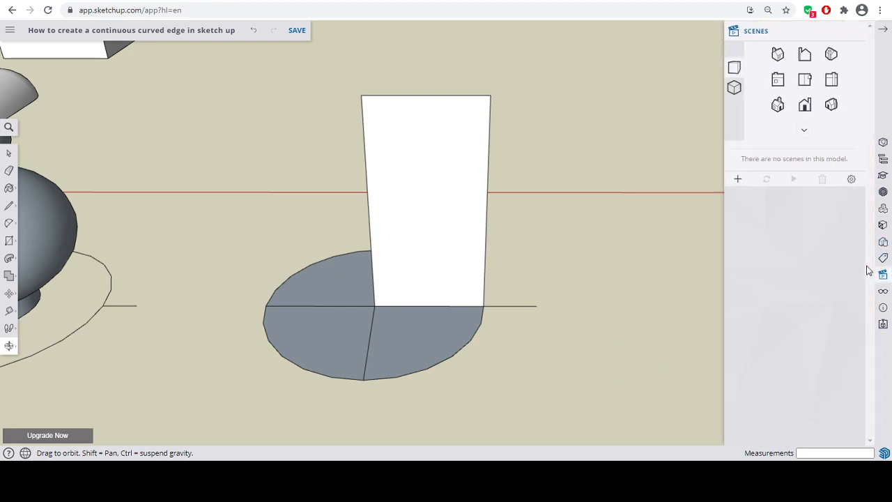
click(804, 104)
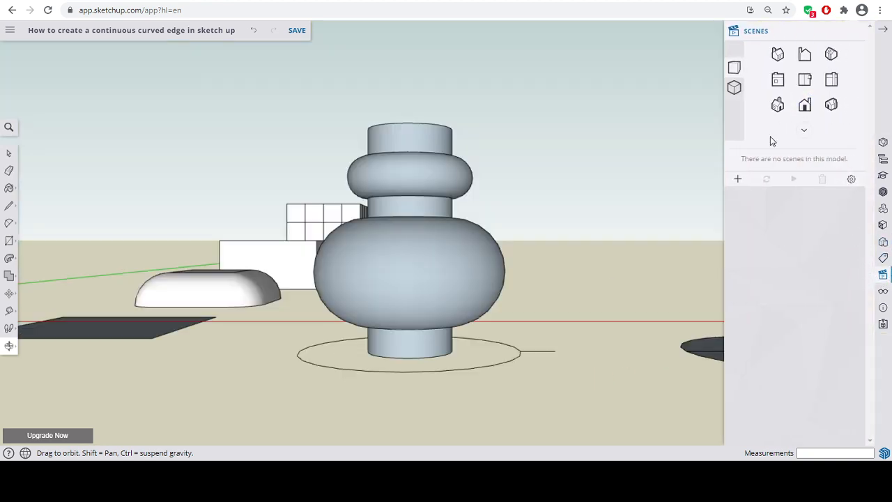
drag(551, 307, 452, 310)
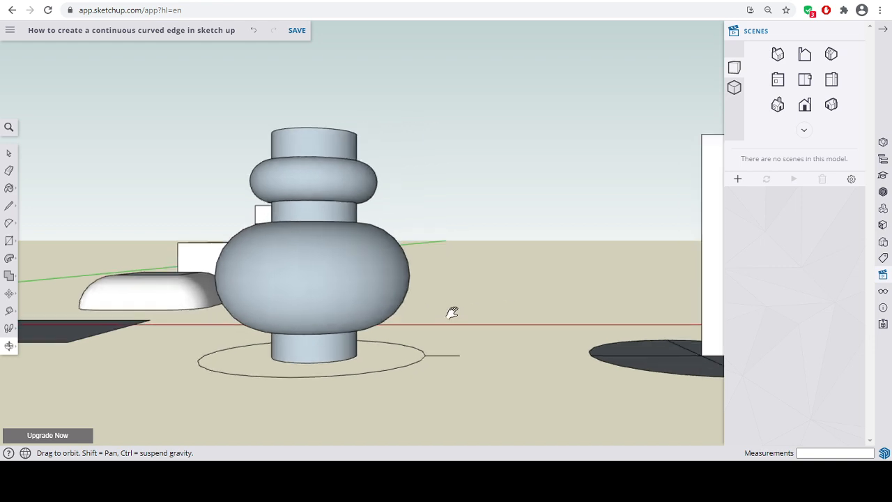
drag(642, 298, 484, 295)
drag(604, 287, 532, 288)
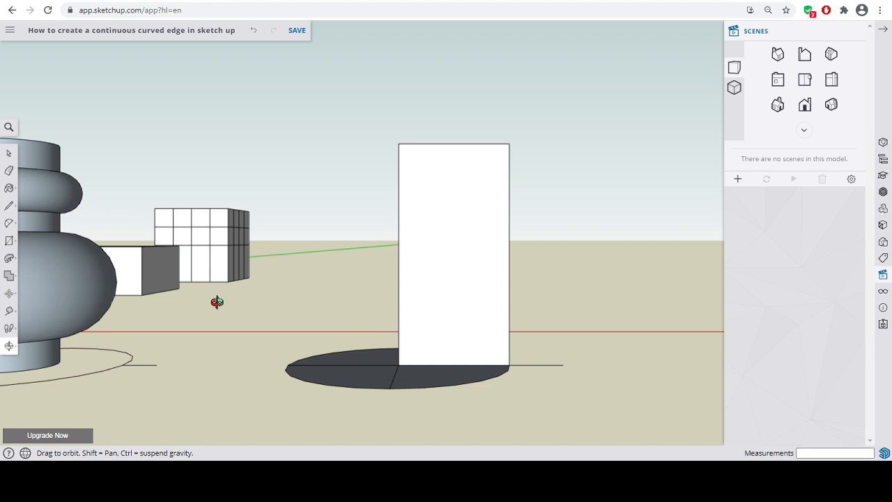
drag(217, 301, 3, 313)
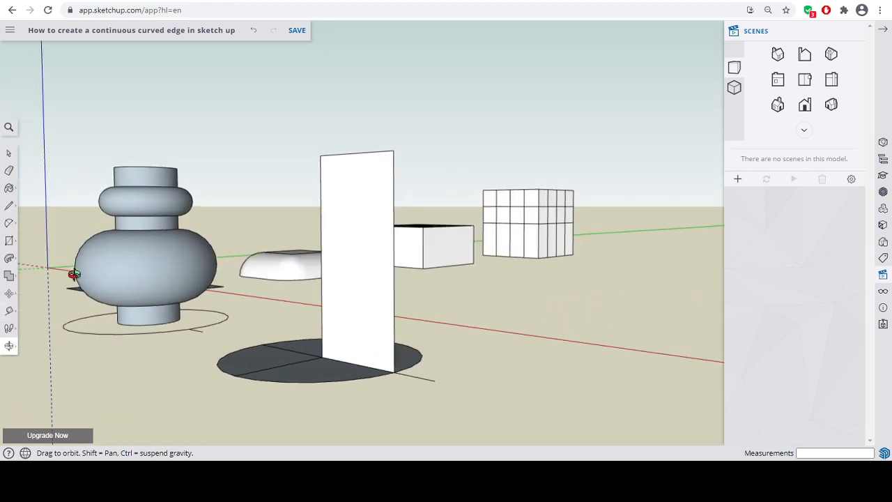
drag(235, 289, 237, 285)
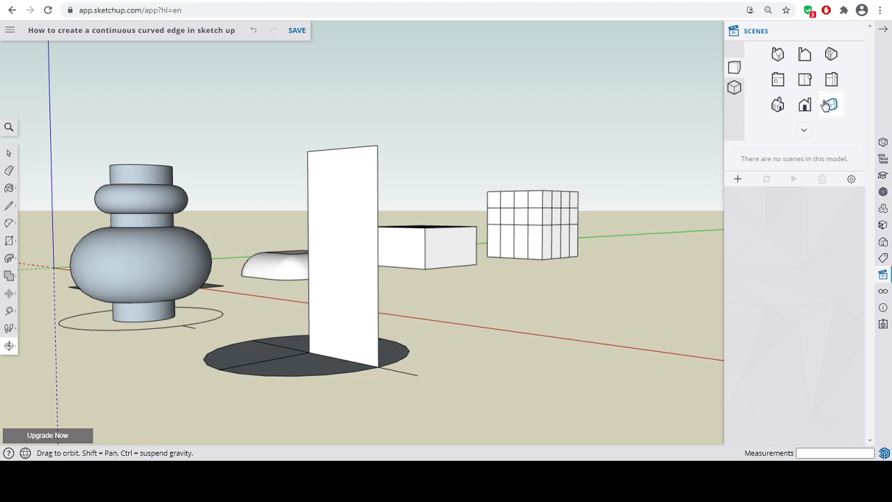
click(804, 105)
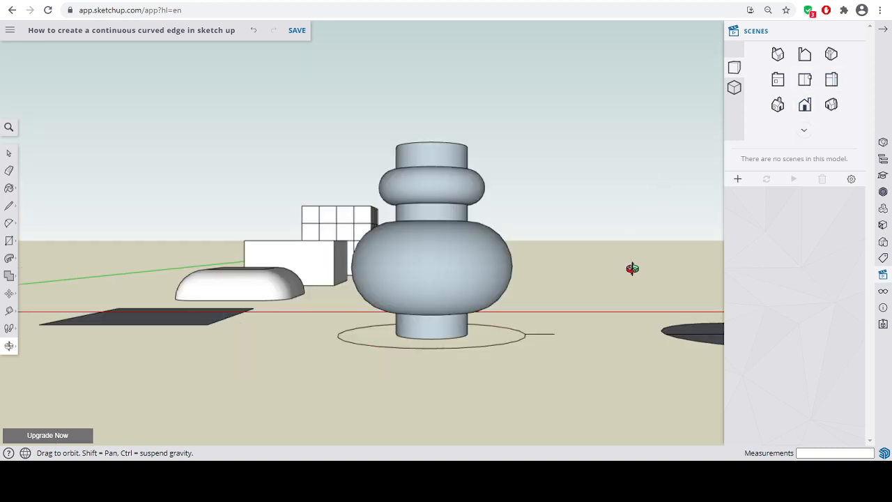
drag(630, 278, 455, 291)
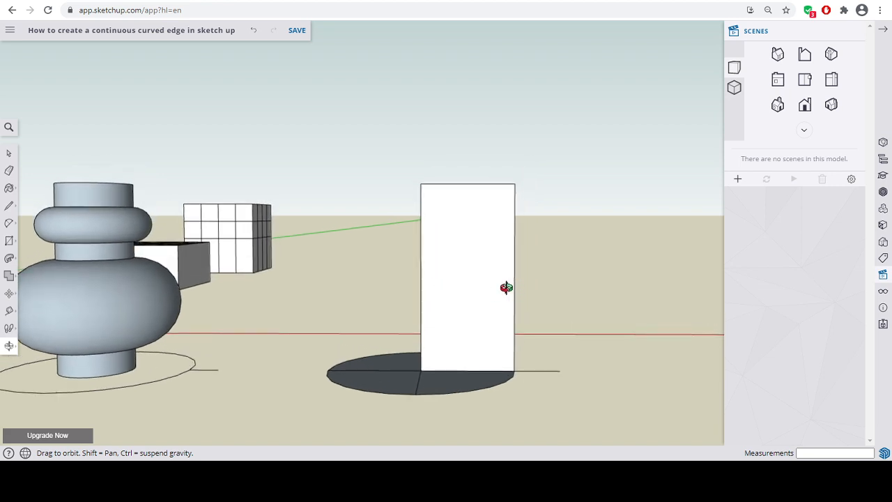
- Draw a connected zigzag line down the rectangle's face from the midpoint of its top edge to a point near the lower inner corner
click(9, 206)
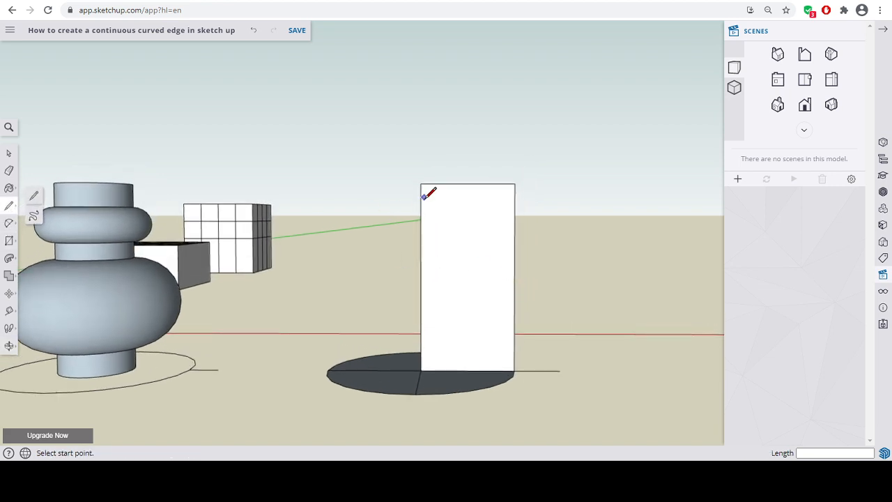
click(467, 184)
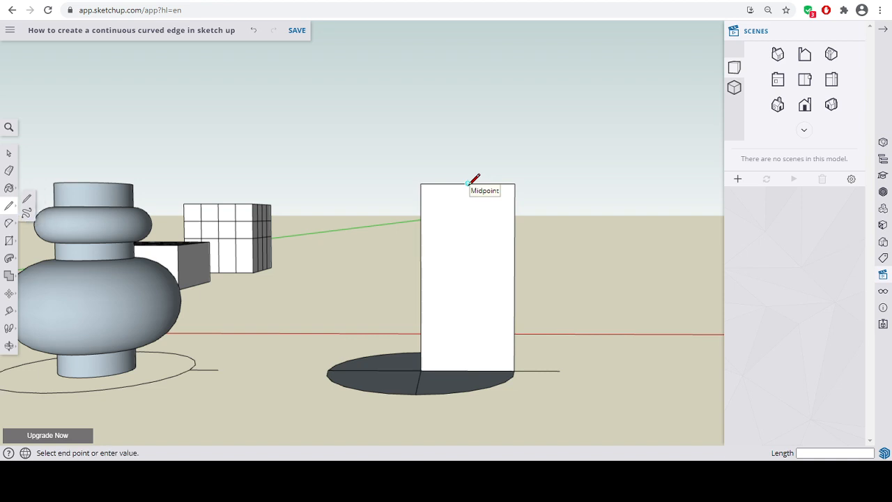
click(504, 231)
click(496, 265)
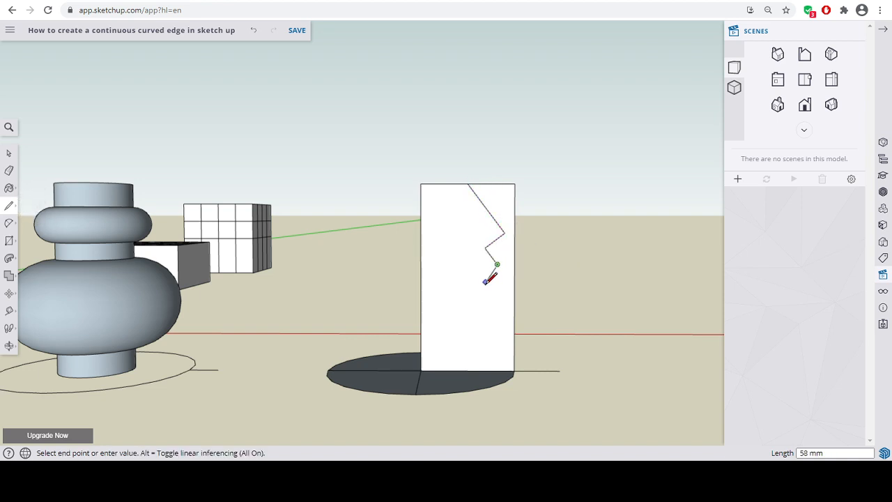
click(485, 282)
click(504, 294)
click(491, 318)
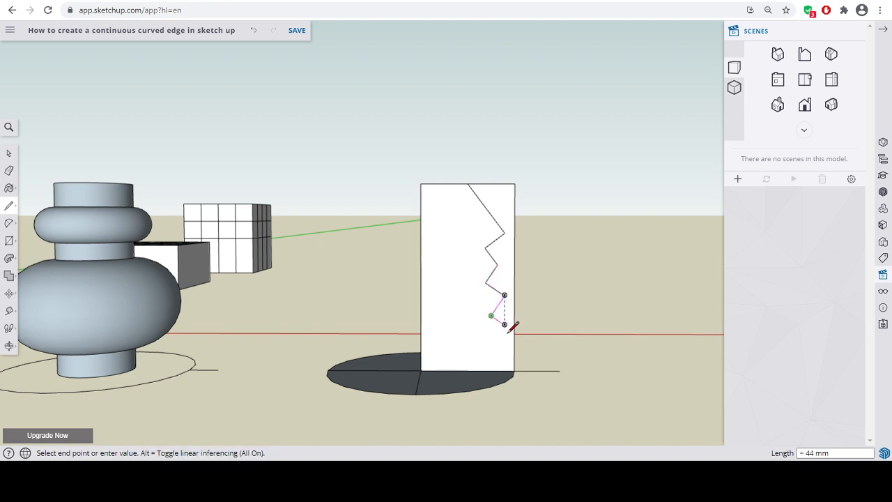
click(511, 328)
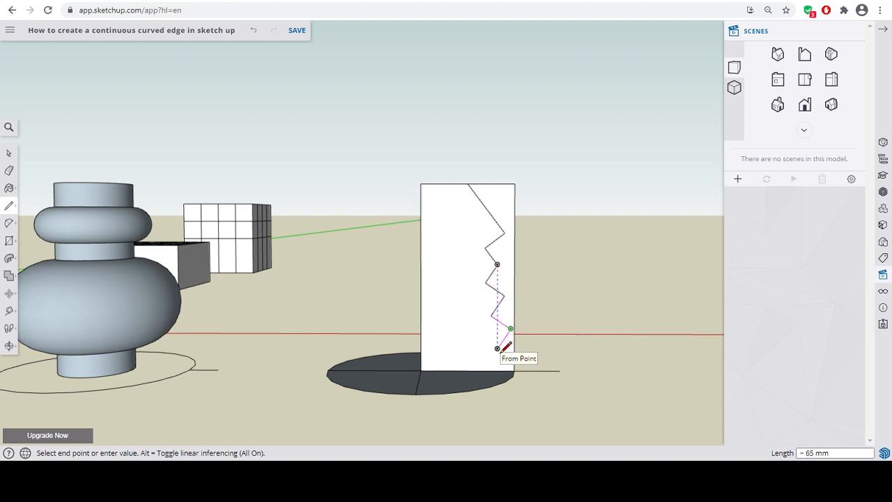
click(497, 349)
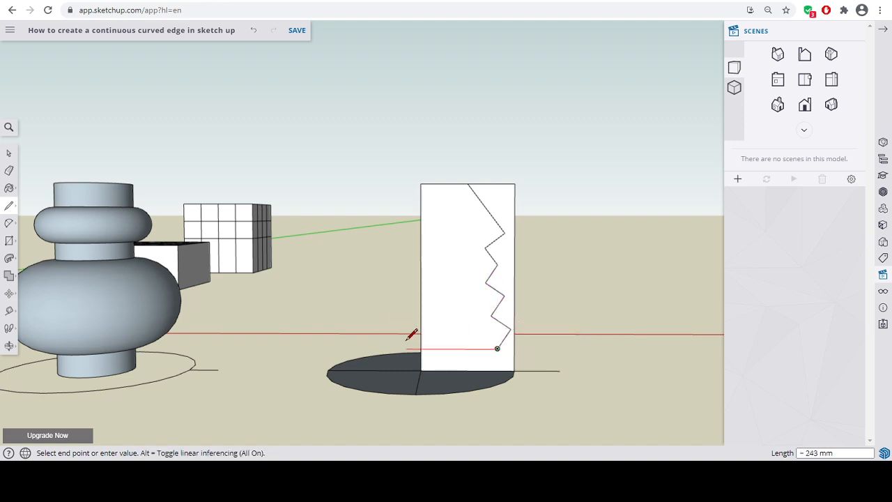
click(443, 362)
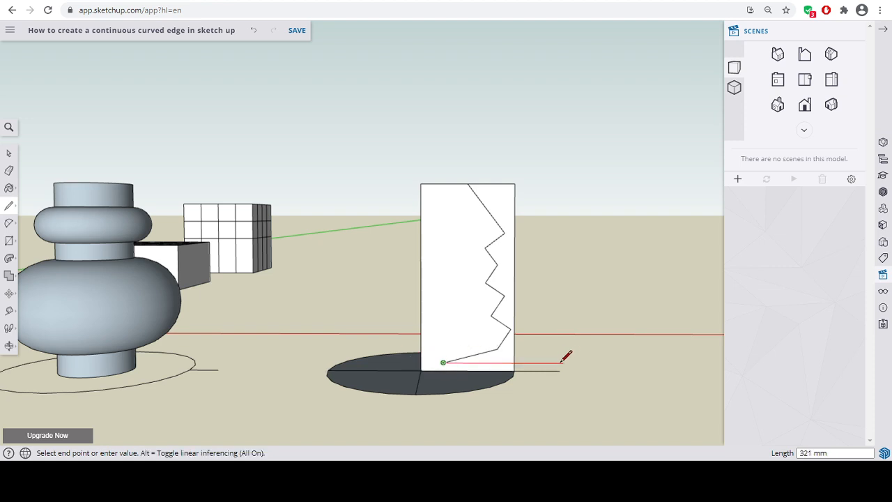
- Draw a line about 191 mm long from the zigzag's lower end to the rectangle's bottom corner on the circle's edge
middle_drag(534, 370, 572, 367)
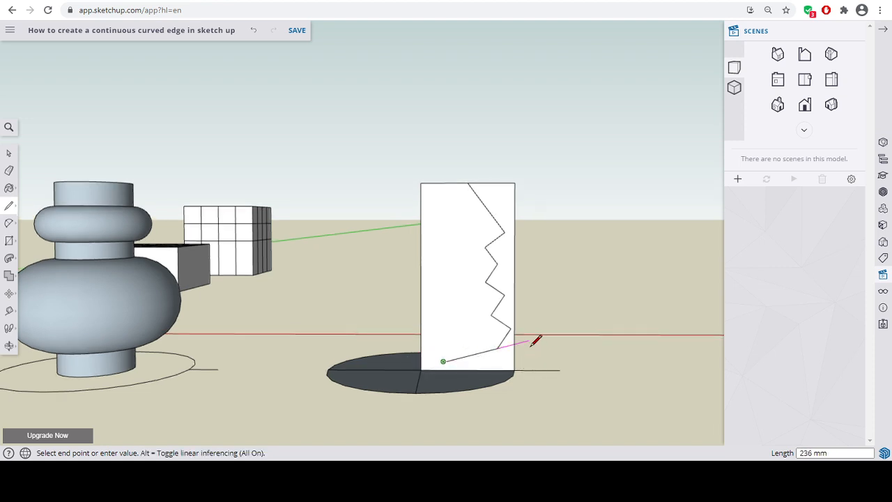
key(Escape)
middle_drag(519, 339, 297, 351)
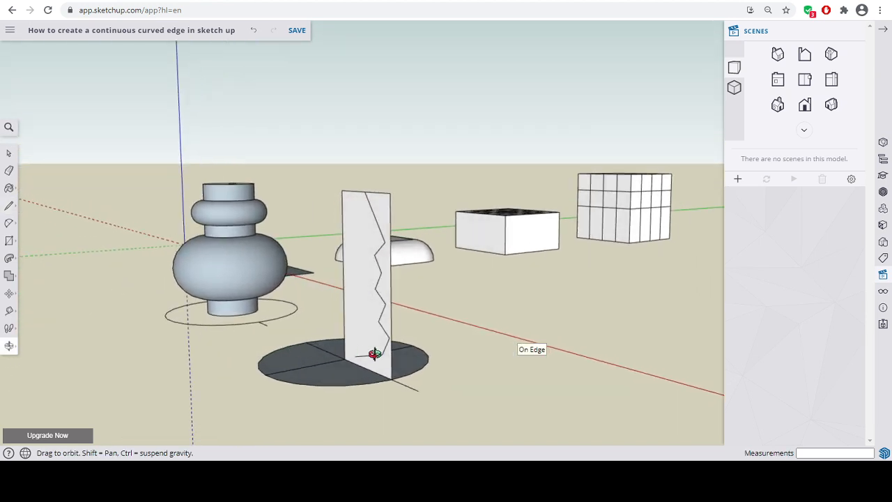
click(9, 204)
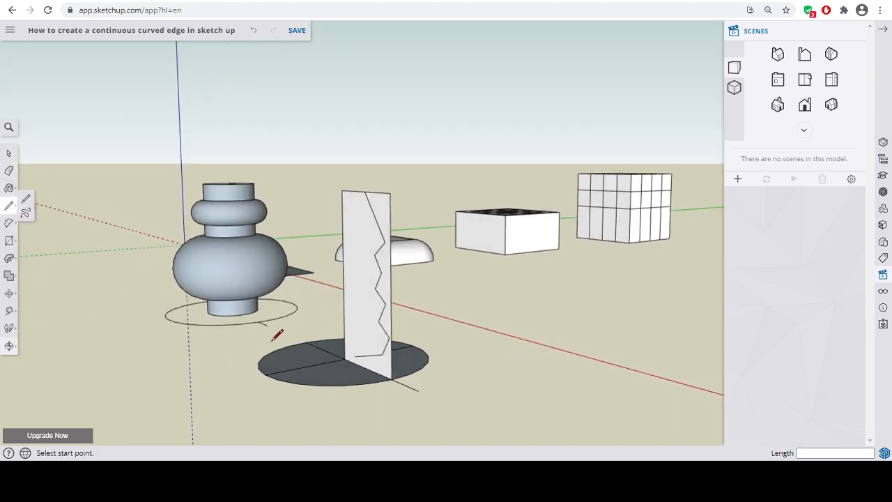
click(355, 355)
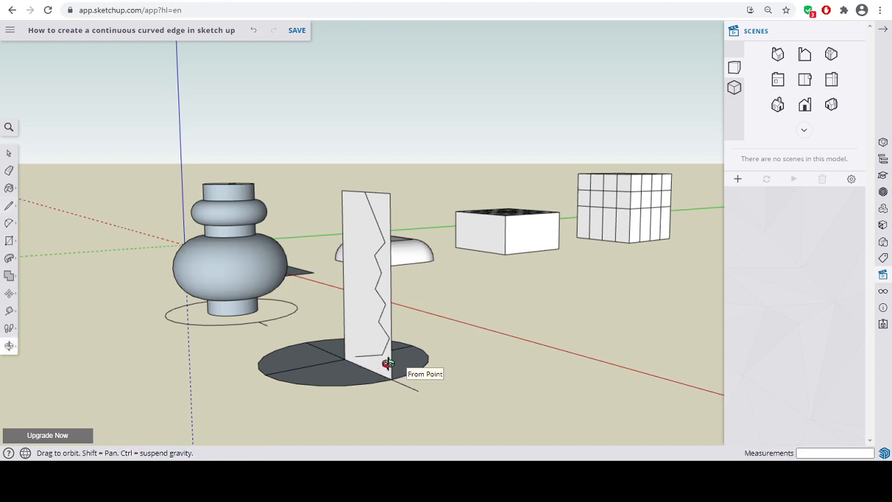
middle_drag(378, 364, 504, 358)
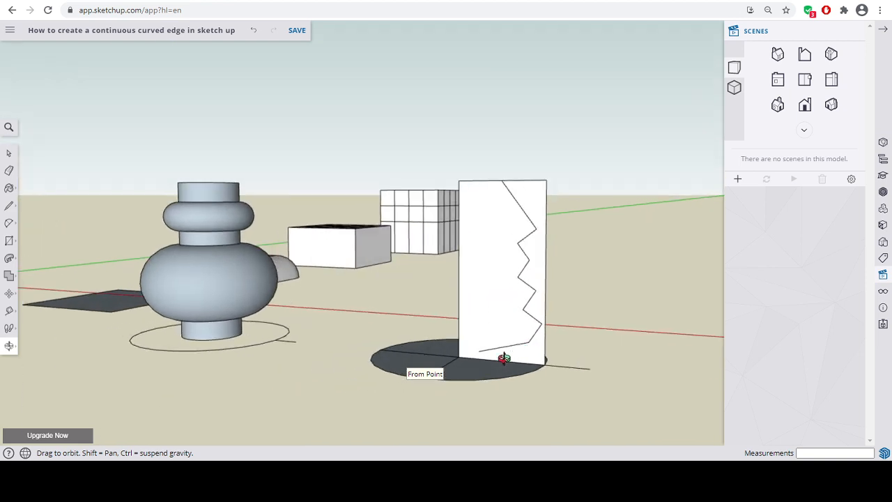
click(12, 209)
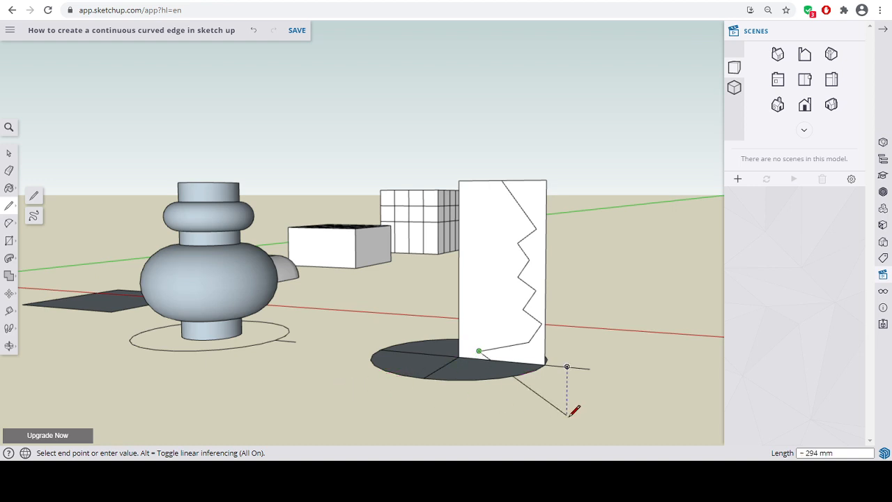
click(545, 362)
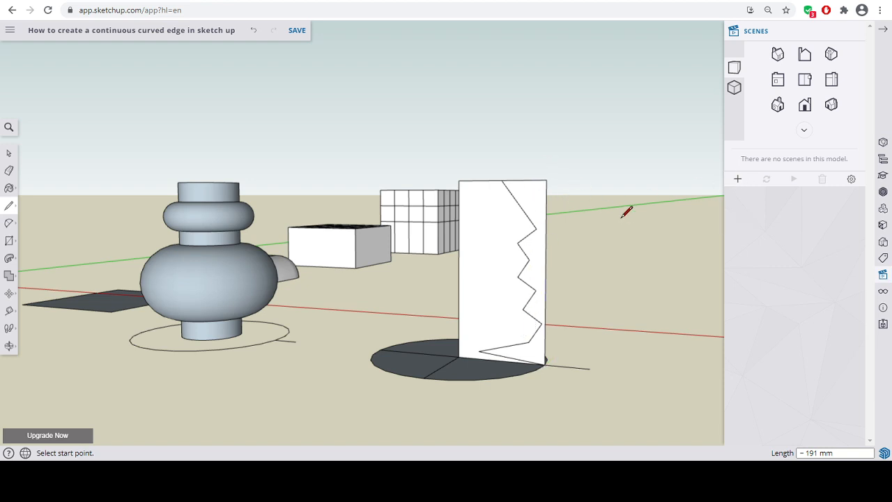
- Erase the rectangle's outer vertical edge and the outer half of its top edge to leave only the jagged profile
click(9, 170)
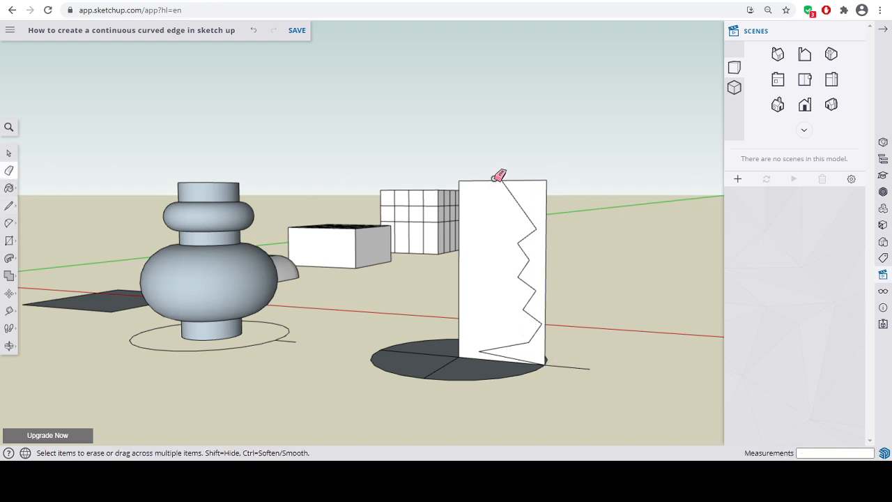
click(545, 180)
click(547, 196)
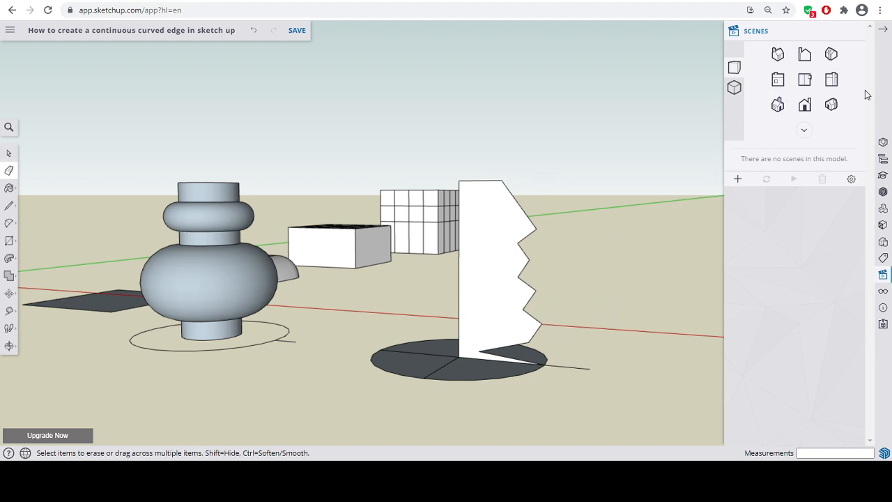
click(886, 28)
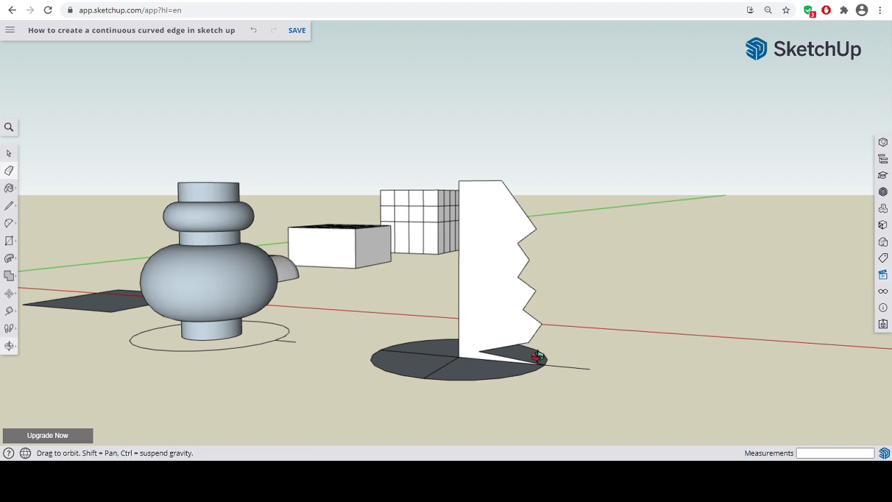
- Erase the remaining straight lines that divide the circle's face beneath the jagged profile
middle_drag(537, 358, 461, 420)
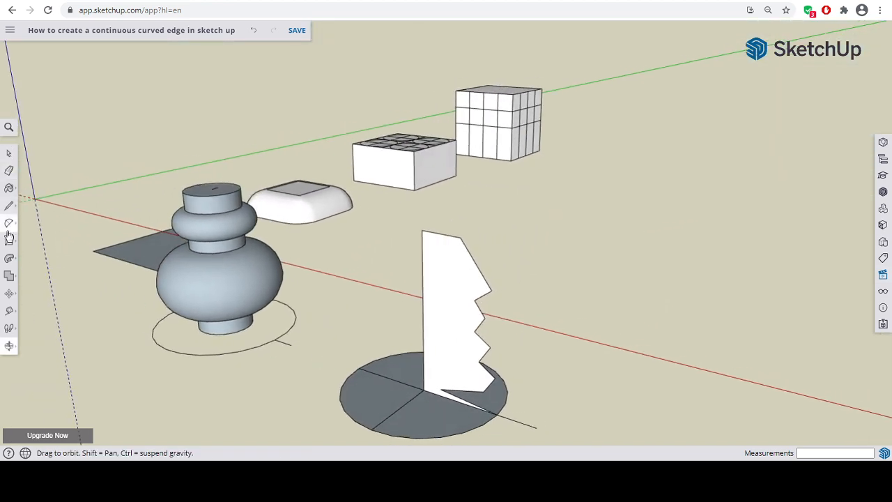
click(9, 170)
click(393, 416)
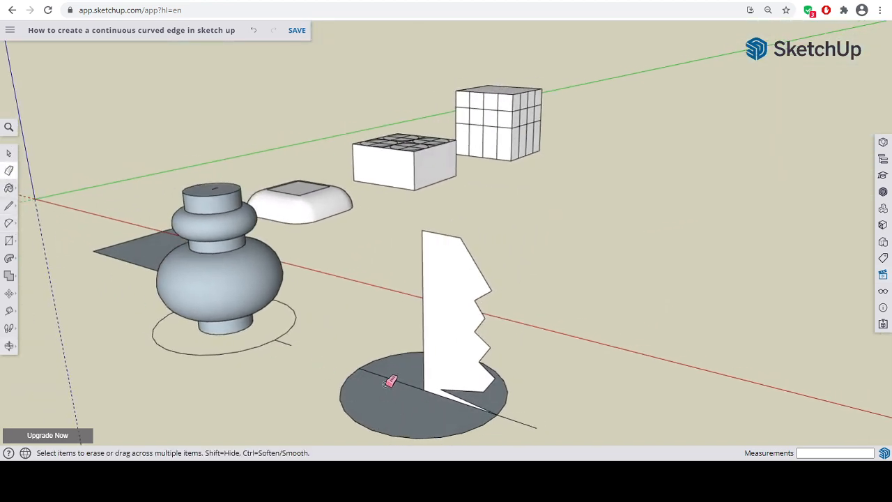
click(388, 377)
key(o)
drag(527, 392, 8, 205)
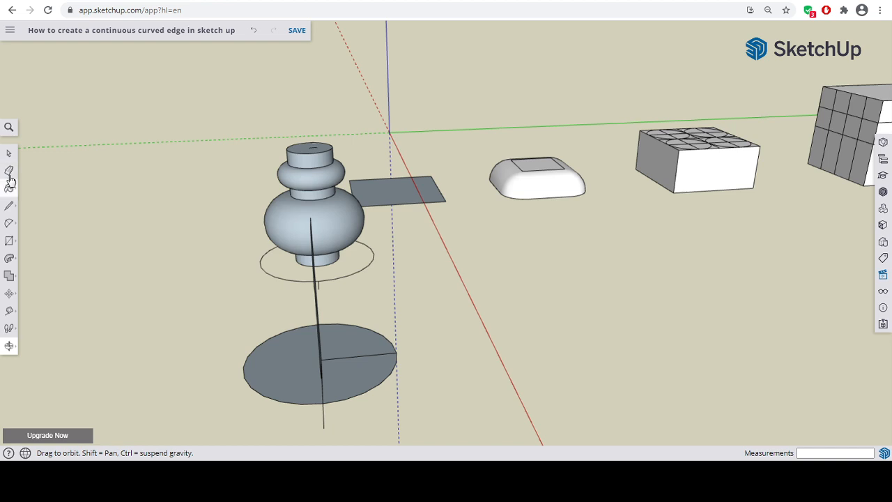
click(9, 170)
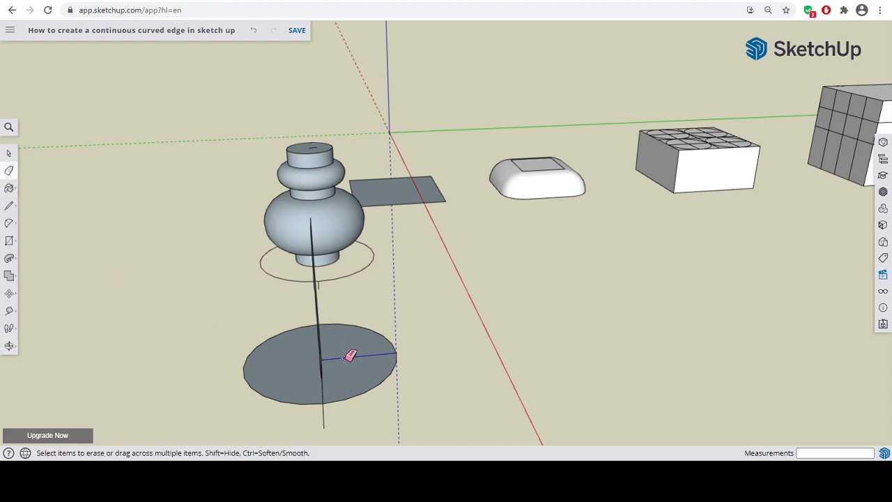
- Delete the circle's face so that only its outline remains as a path
click(9, 153)
click(352, 359)
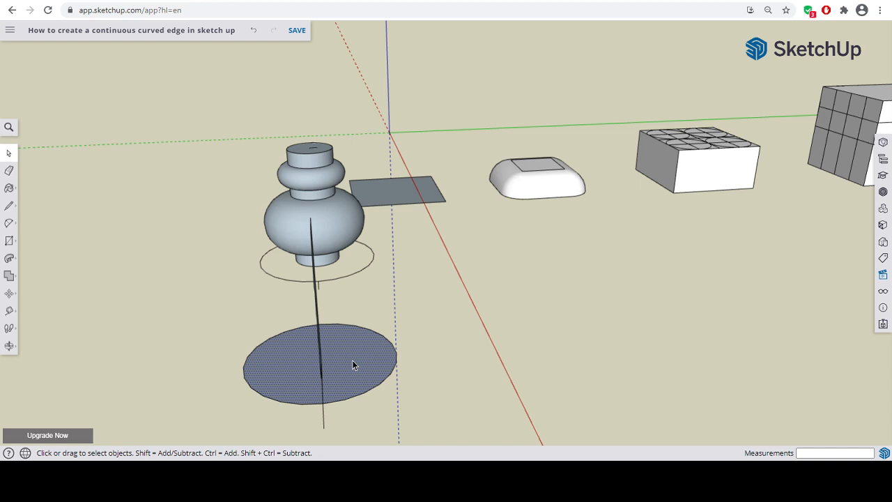
key(Delete)
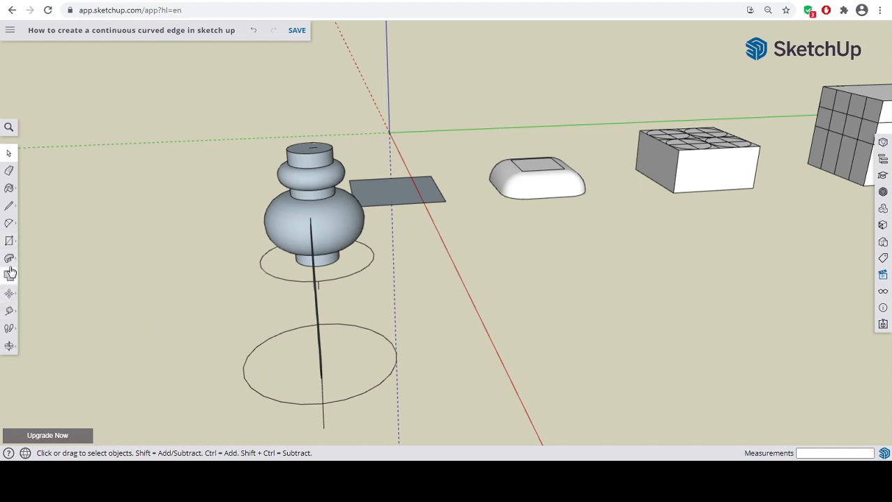
- Revolve the jagged profile all the way around the circle with Follow Me and erase the stray line extending from the base
click(9, 345)
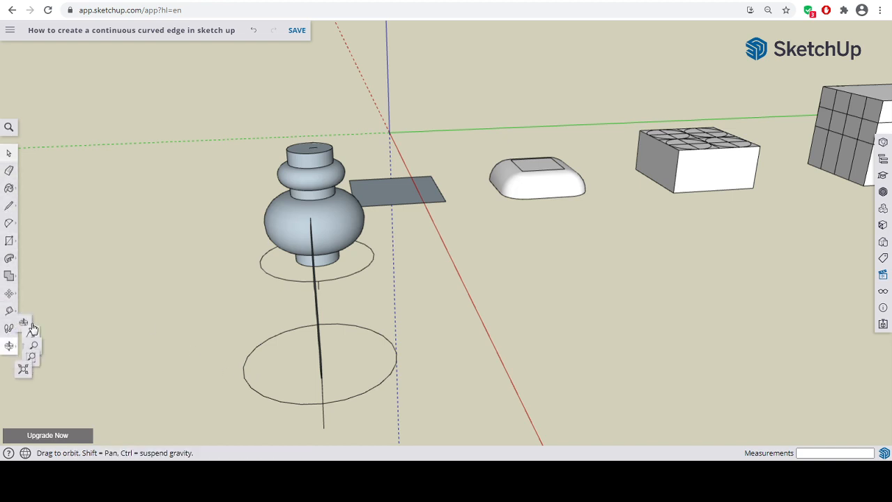
click(34, 305)
drag(234, 358, 425, 352)
drag(655, 378, 744, 387)
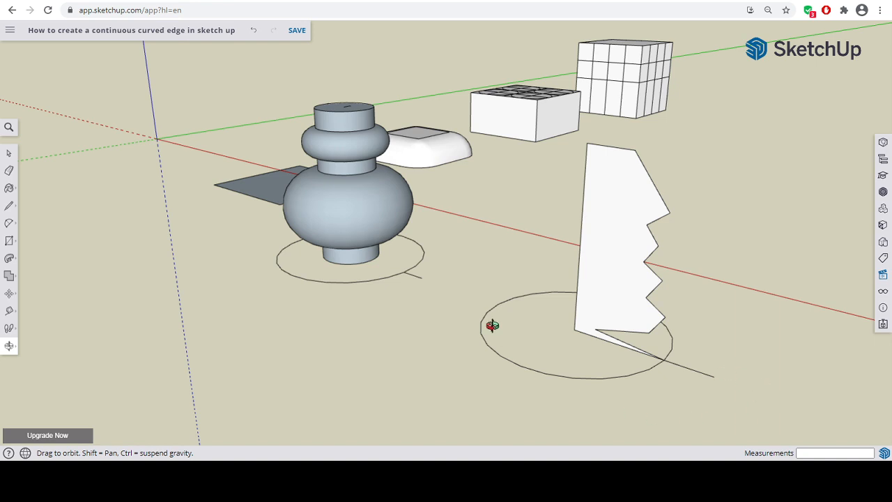
click(9, 258)
drag(597, 296, 599, 382)
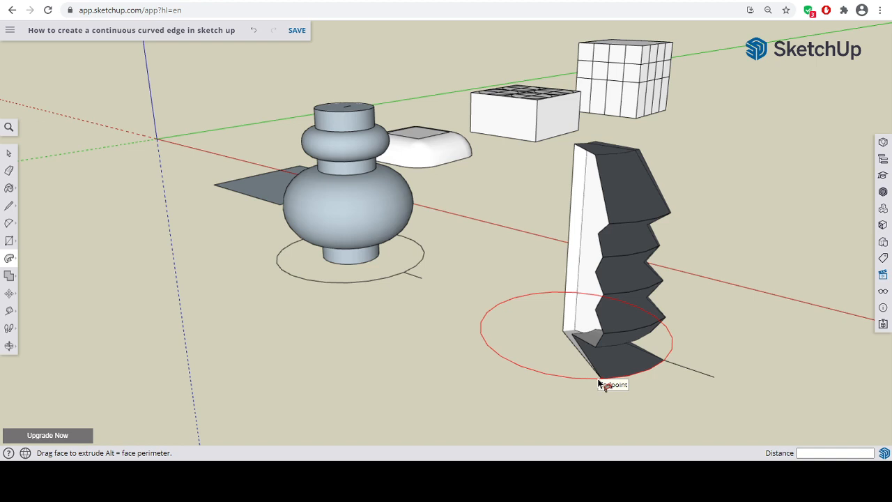
drag(598, 382, 666, 363)
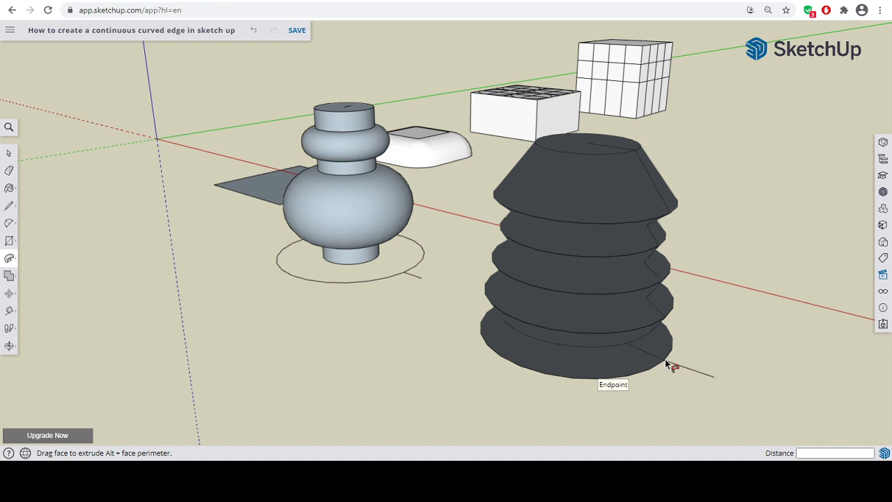
click(665, 364)
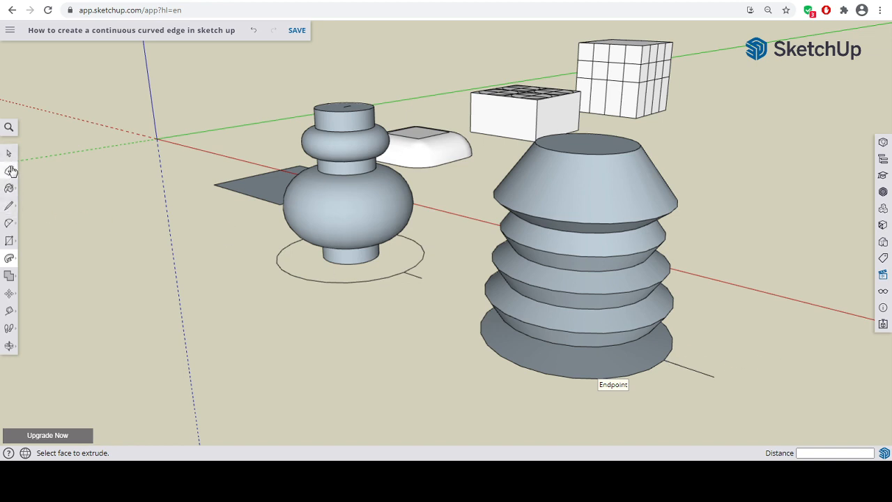
click(9, 156)
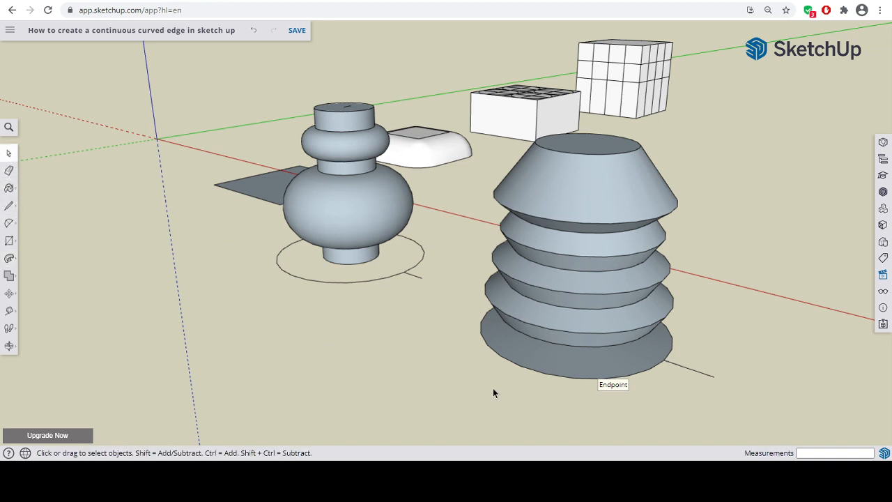
click(9, 170)
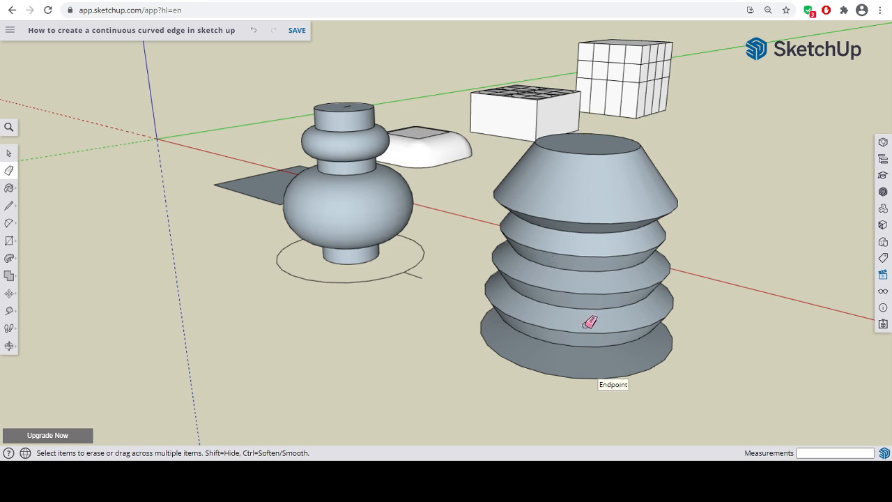
- Switch to the standard top view and bring the jagged revolved shape into view
click(882, 275)
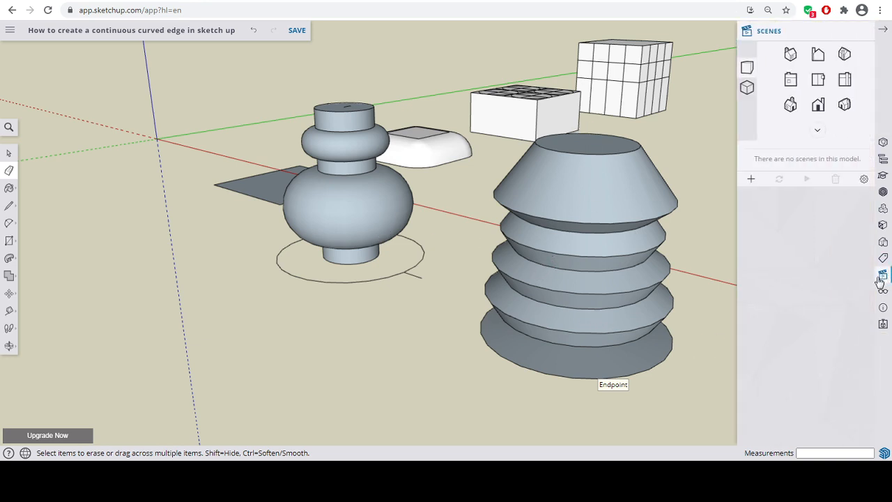
click(805, 81)
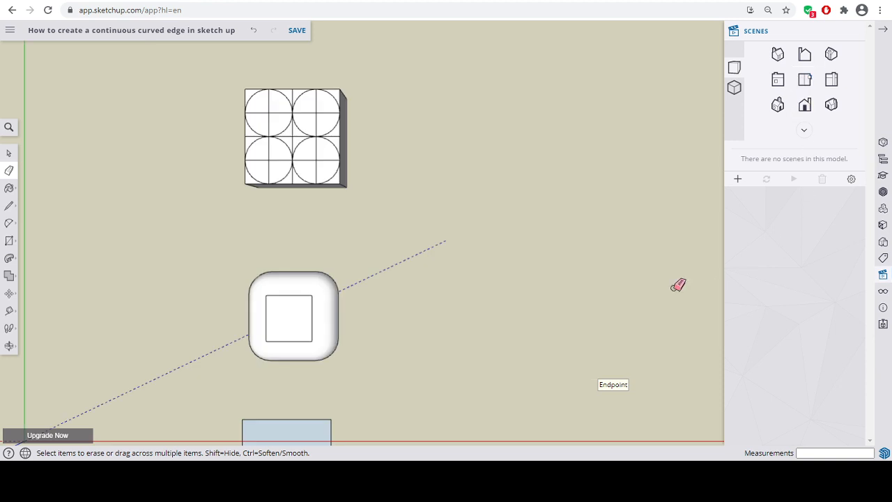
click(8, 346)
click(46, 326)
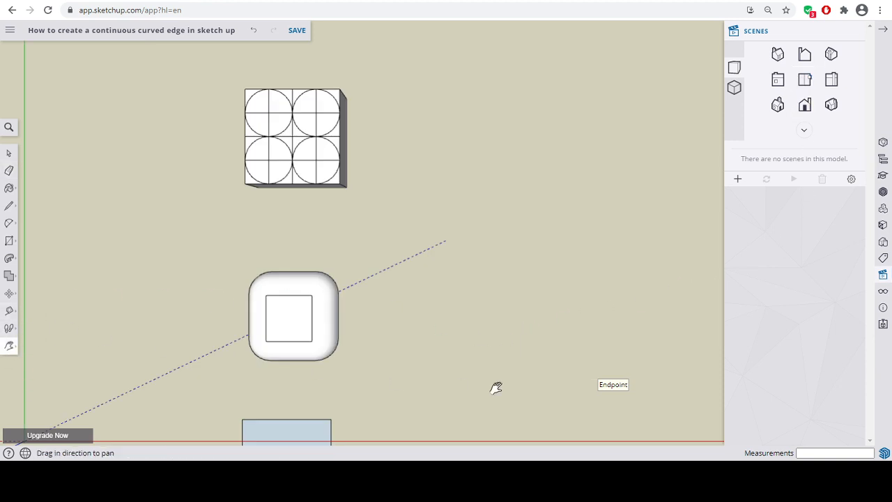
drag(495, 386, 264, 270)
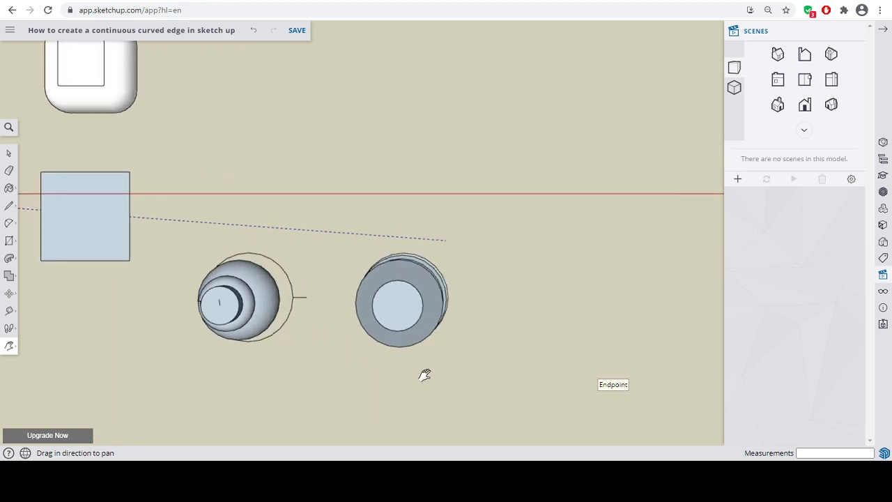
drag(425, 375, 491, 358)
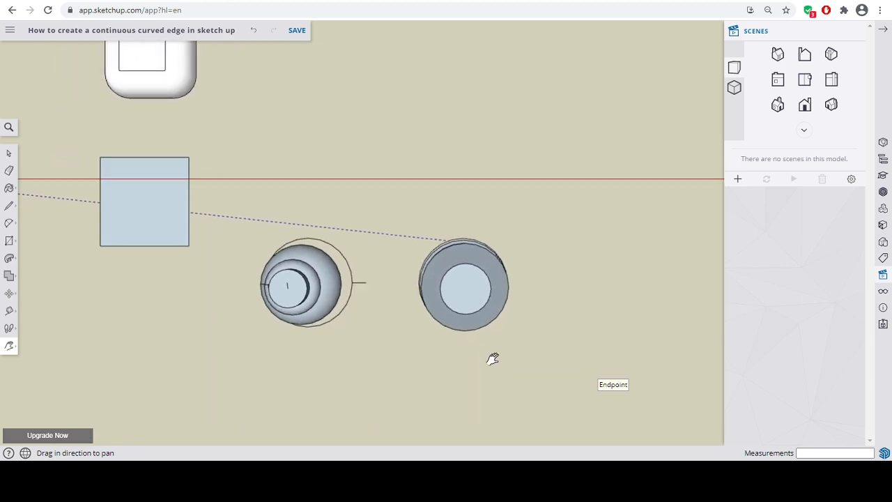
click(8, 239)
click(49, 239)
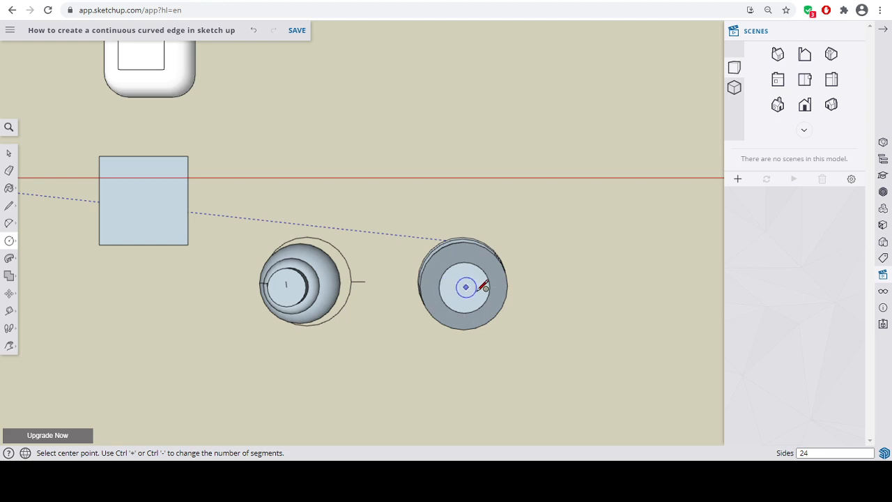
click(465, 286)
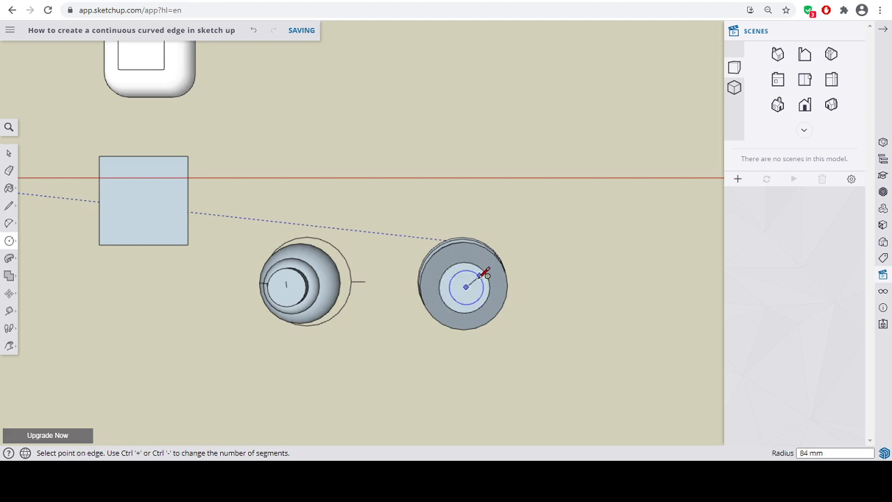
click(482, 270)
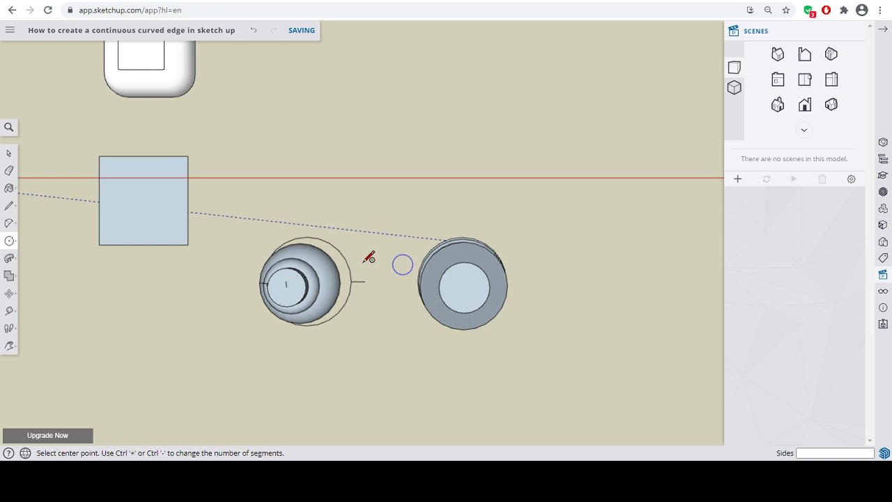
- Draw two perpendicular lines about 250 mm long across the jagged shape's circular top face, crossing at its centre
click(9, 206)
click(439, 286)
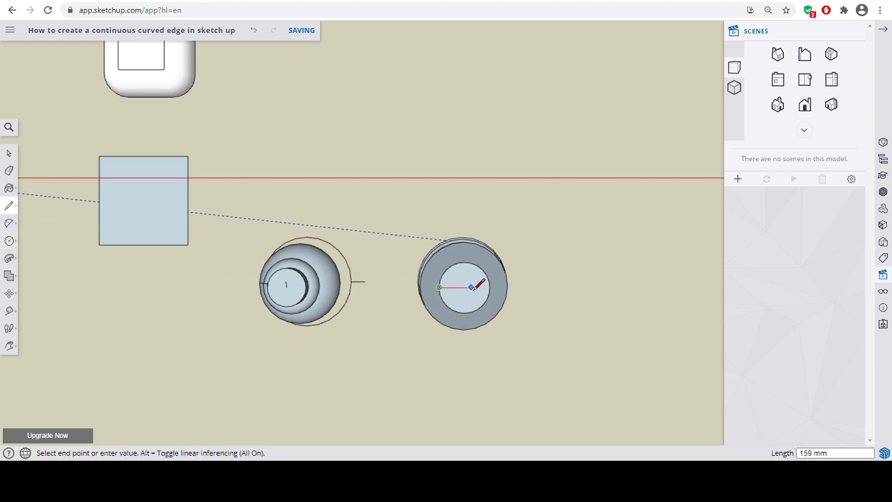
click(491, 286)
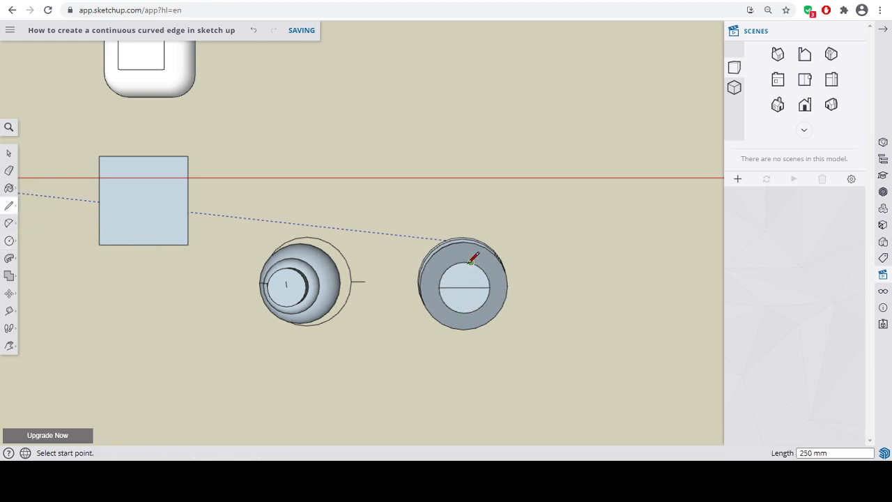
click(470, 261)
click(465, 312)
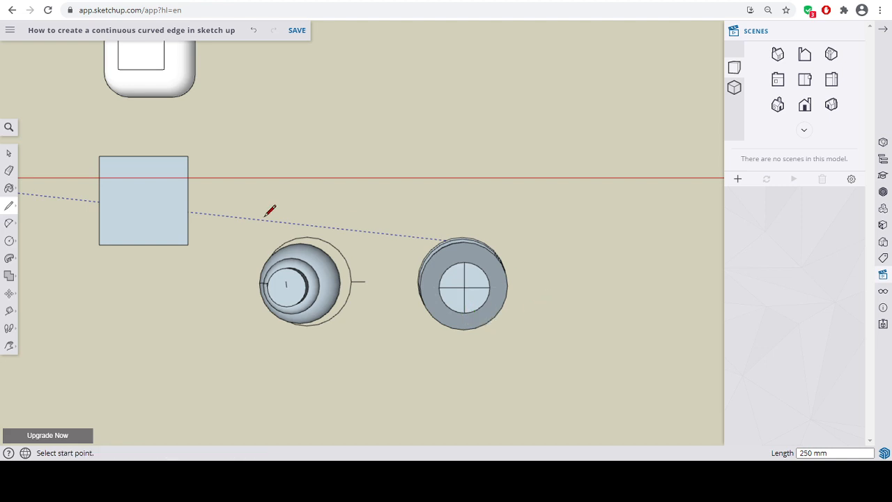
- Draw a circle with a radius of about 63 mm centred on the crossing of the two lines
click(9, 241)
click(464, 287)
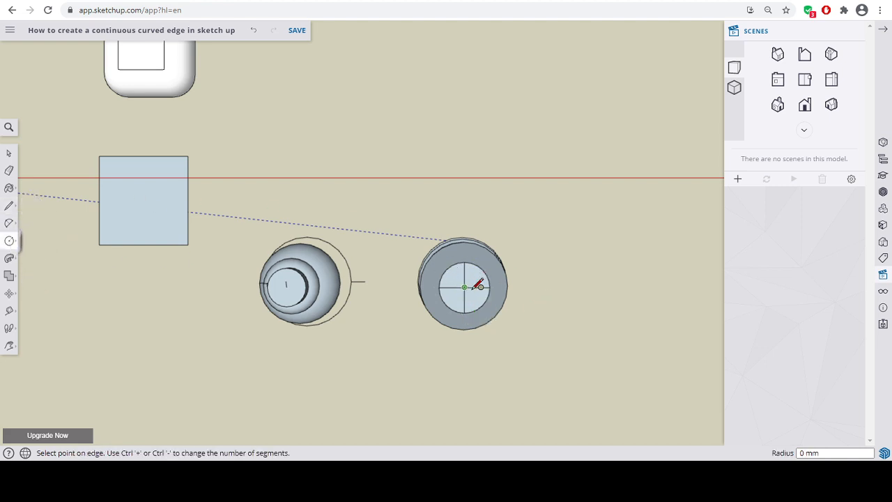
click(487, 286)
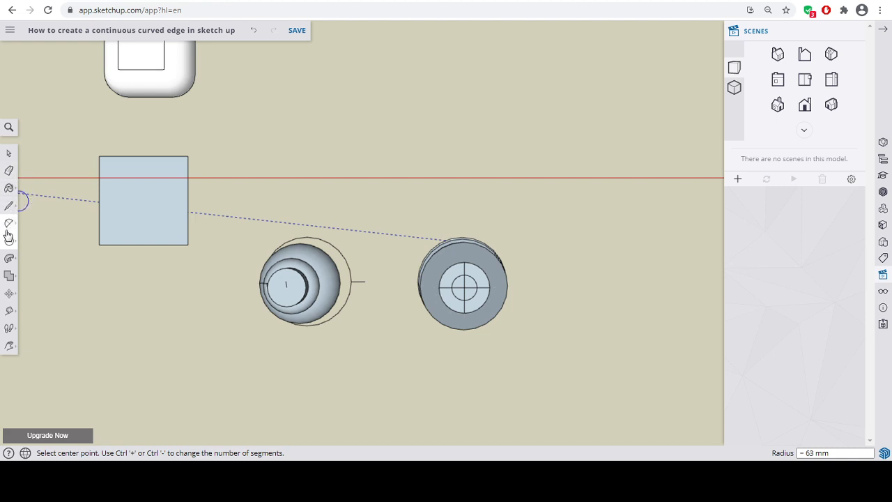
- Erase the crossing guide lines from the top face, keeping the inner circle, and close the scenes settings
click(9, 171)
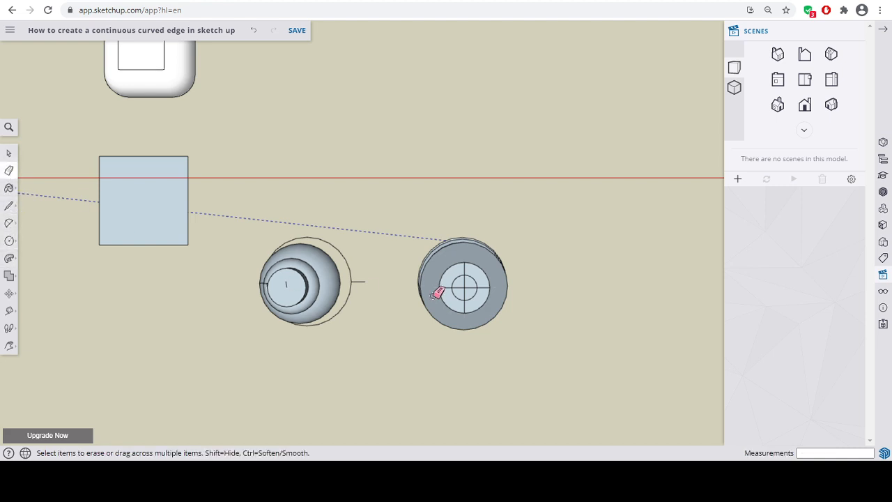
mouse_move(464, 288)
mouse_down()
mouse_move(466, 271)
mouse_move(486, 285)
mouse_move(464, 306)
mouse_move(451, 286)
mouse_up()
click(883, 30)
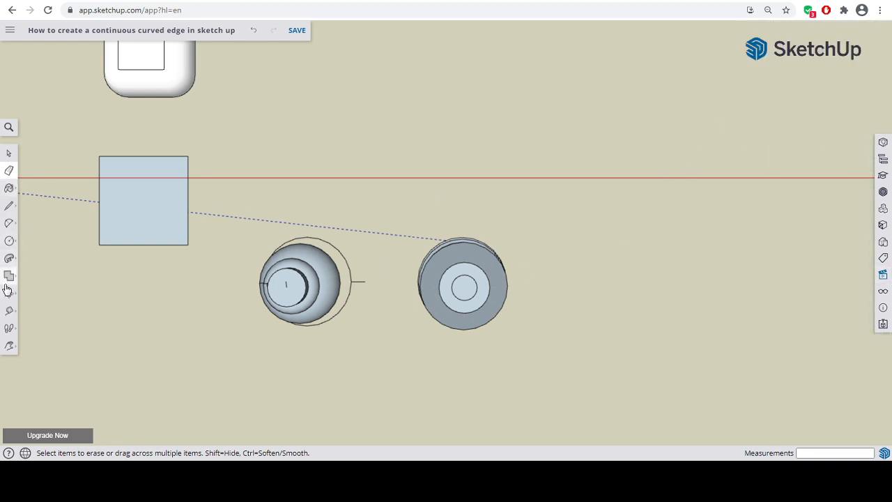
- Push the inner circle 500 mm down into the jagged shape to hollow out a cylindrical hole
click(10, 345)
click(34, 306)
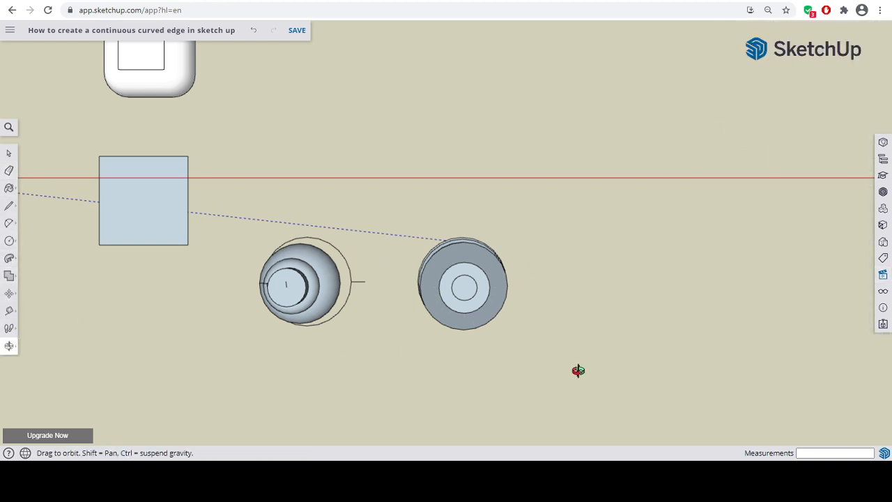
drag(578, 370, 448, 190)
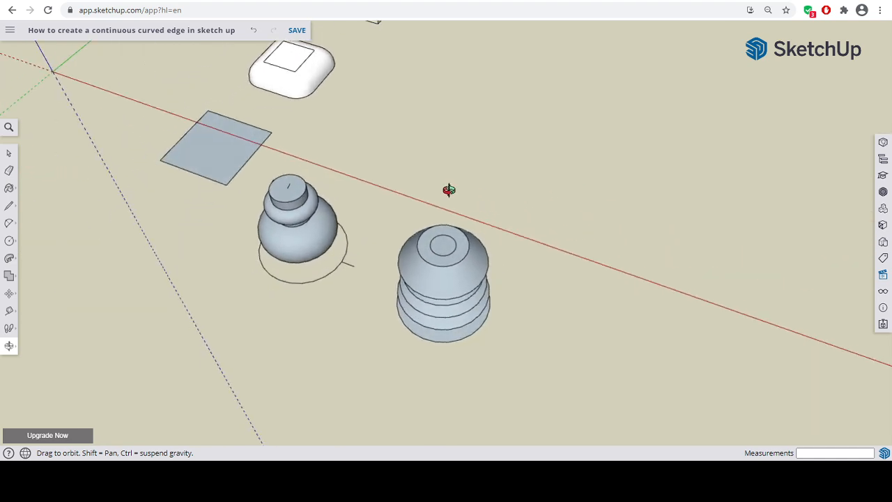
click(10, 259)
click(37, 249)
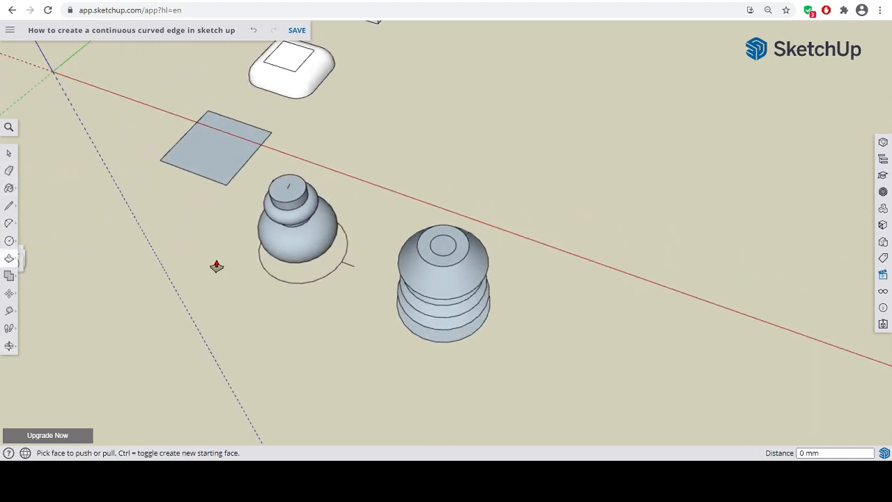
click(439, 251)
click(458, 295)
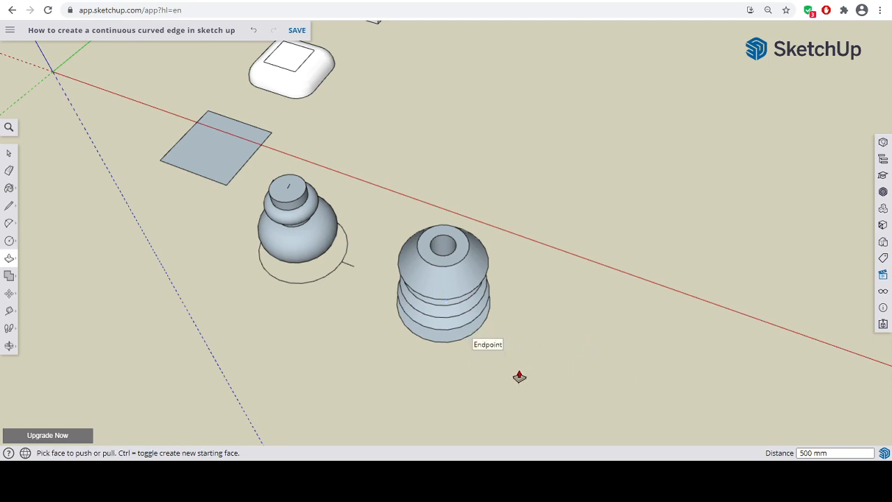
middle_drag(442, 372, 553, 360)
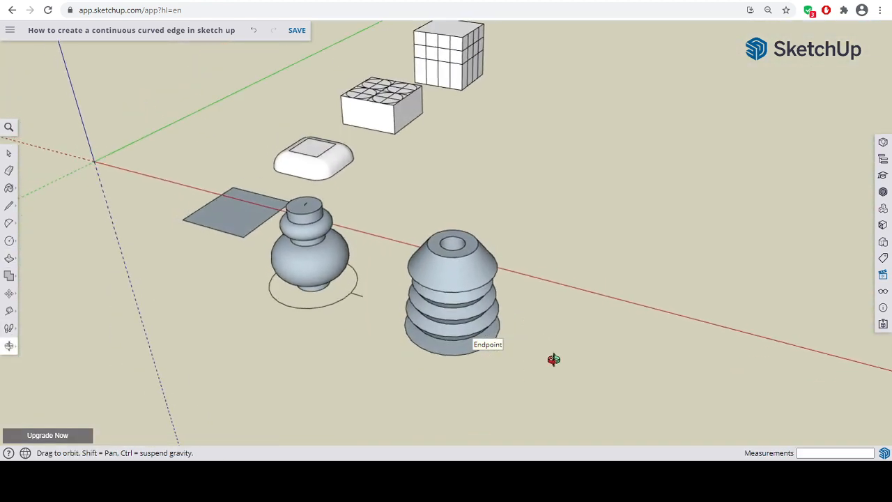
- Apply the default Wireframe style to inspect the inner hole, and change the display to the Hidden Line style
click(883, 242)
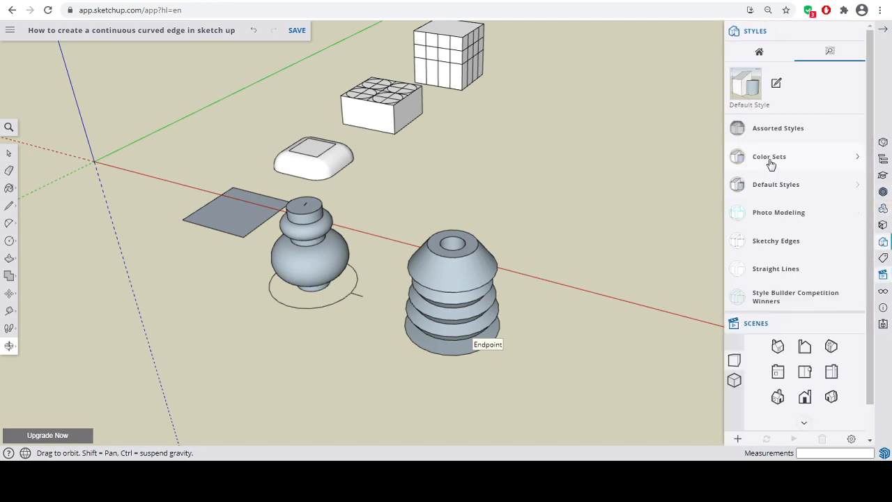
click(786, 188)
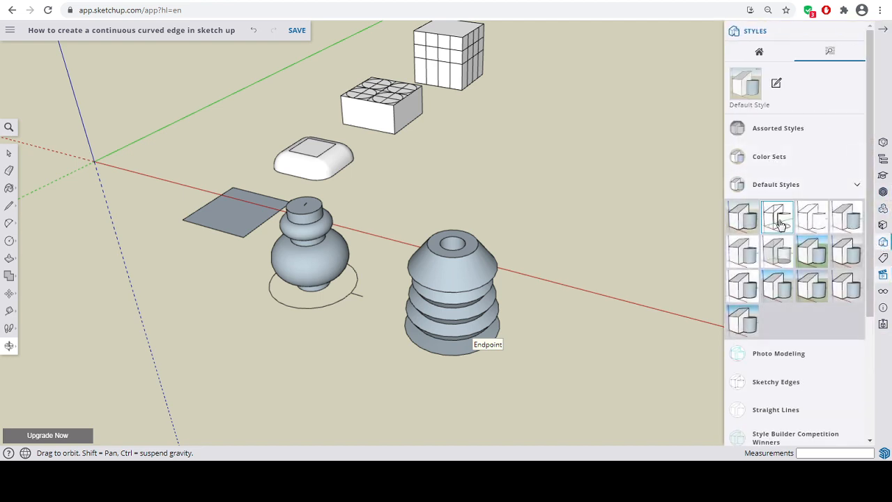
click(778, 223)
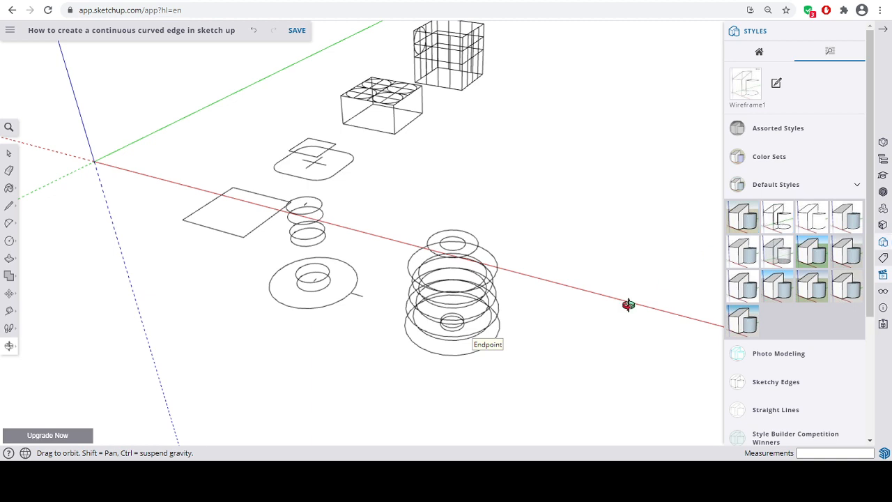
scroll(464, 328, up, 5)
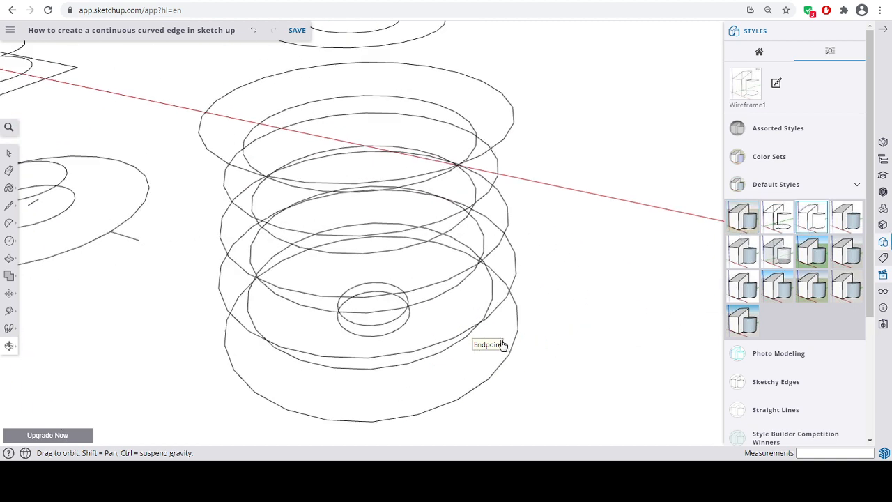
scroll(496, 336, down, 3)
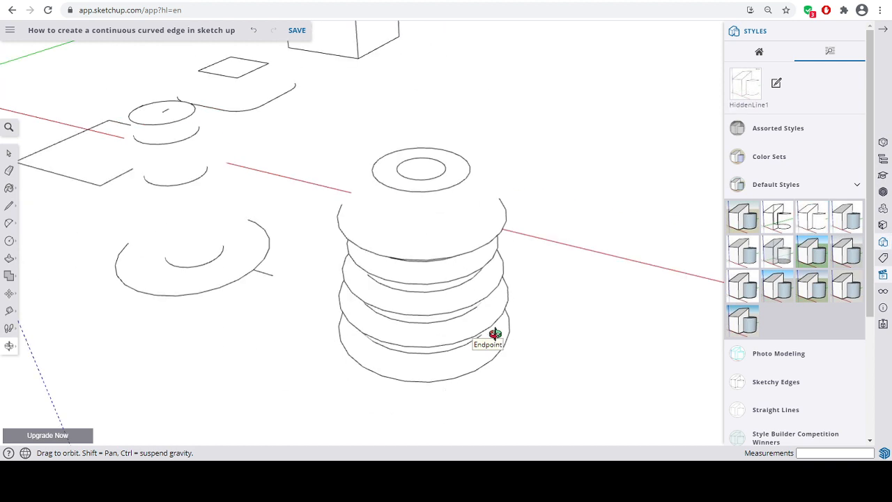